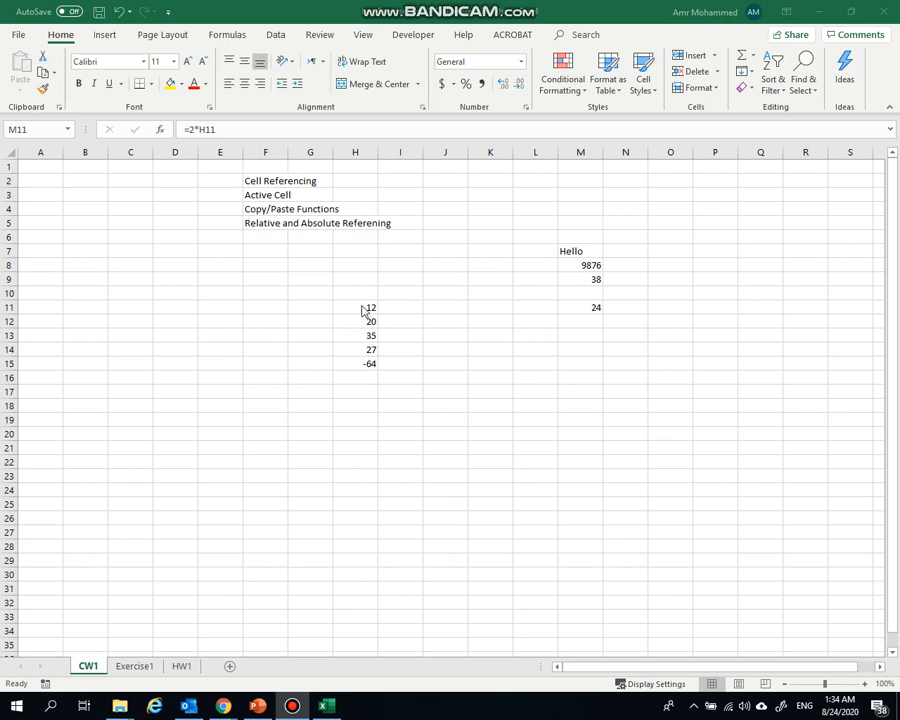
Examine the formulas in cells M11 and H15 and the cells in column H that they reference.
left_click(357, 308)
left_click(598, 305)
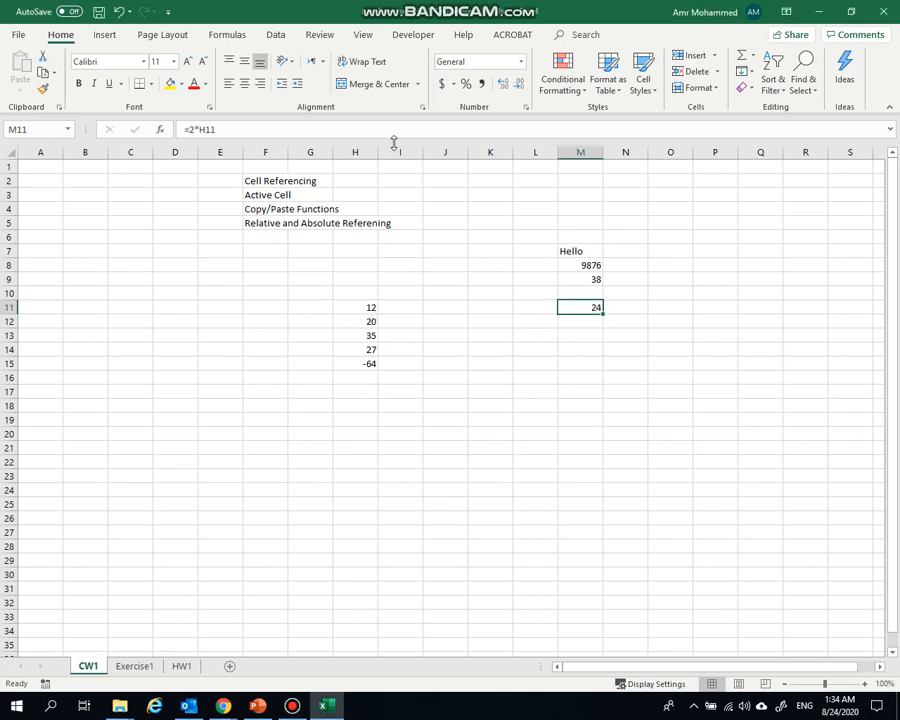
left_click(357, 307)
left_click(366, 367)
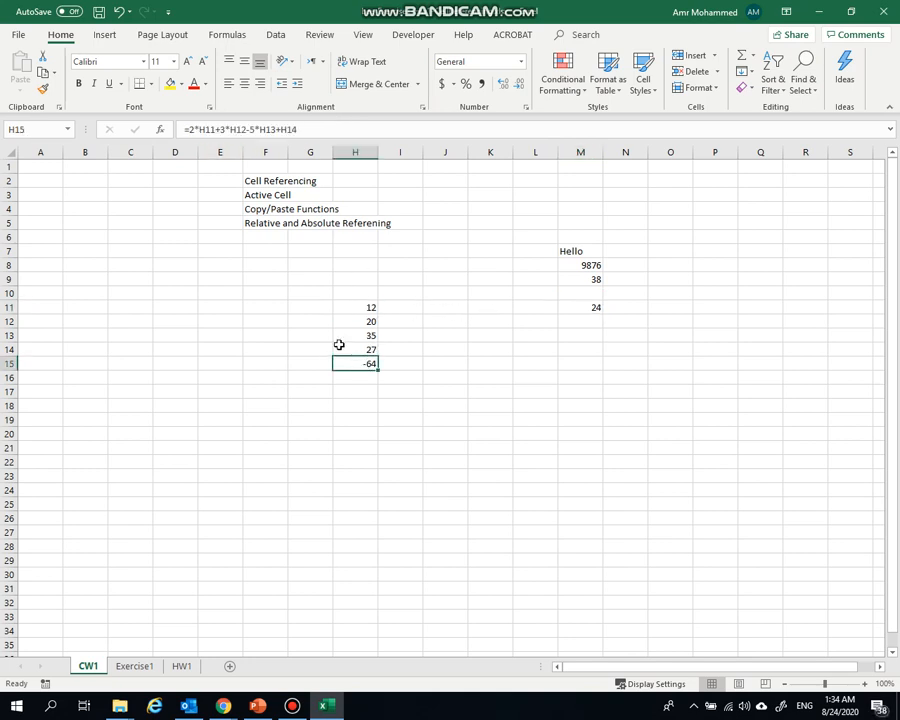
left_click(222, 130)
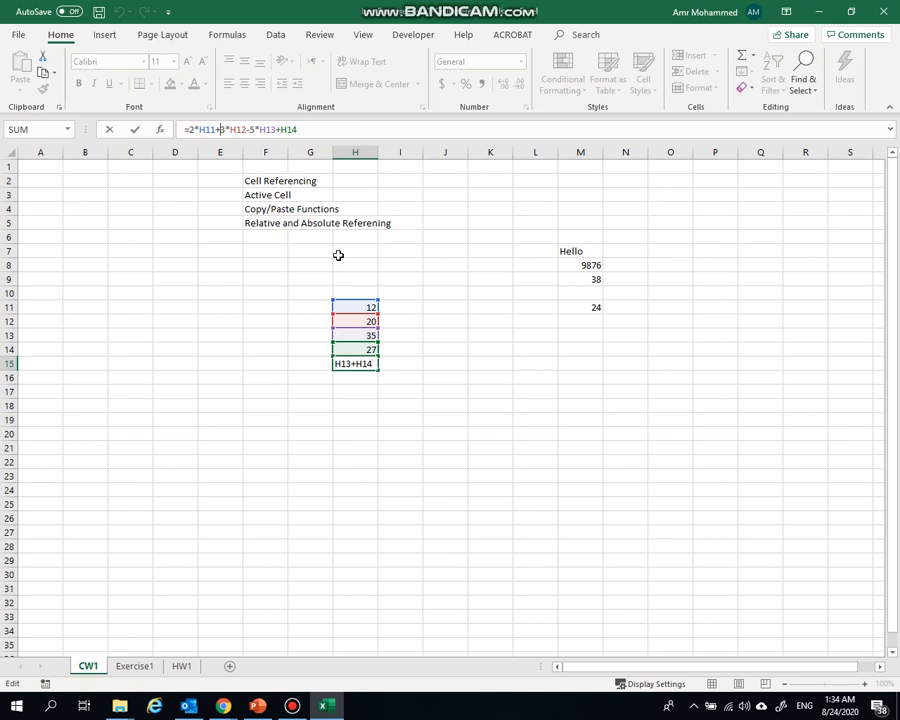
key("Escape")
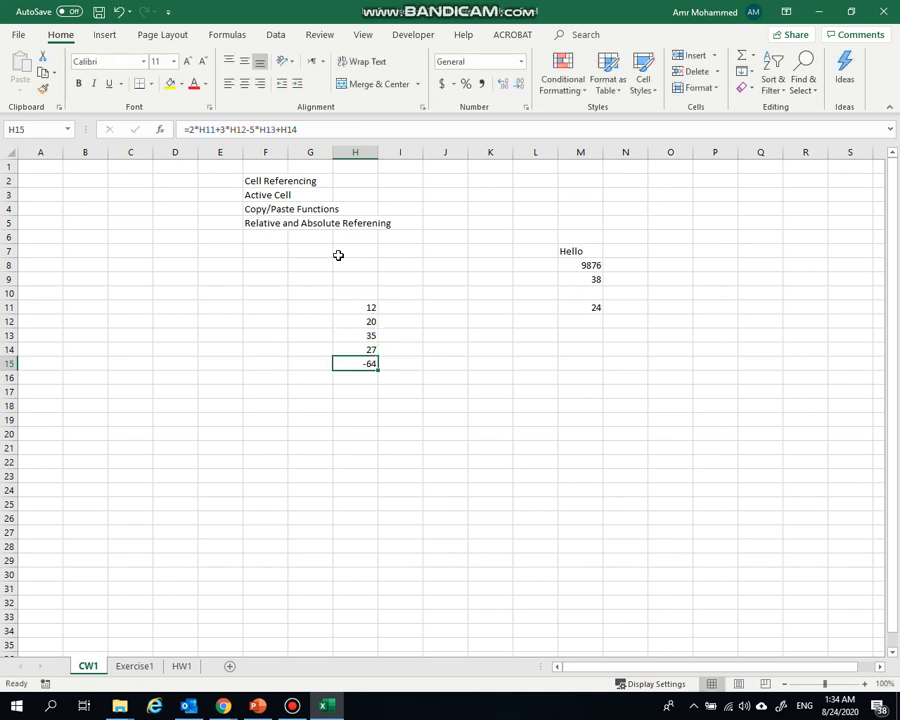
left_click(580, 306)
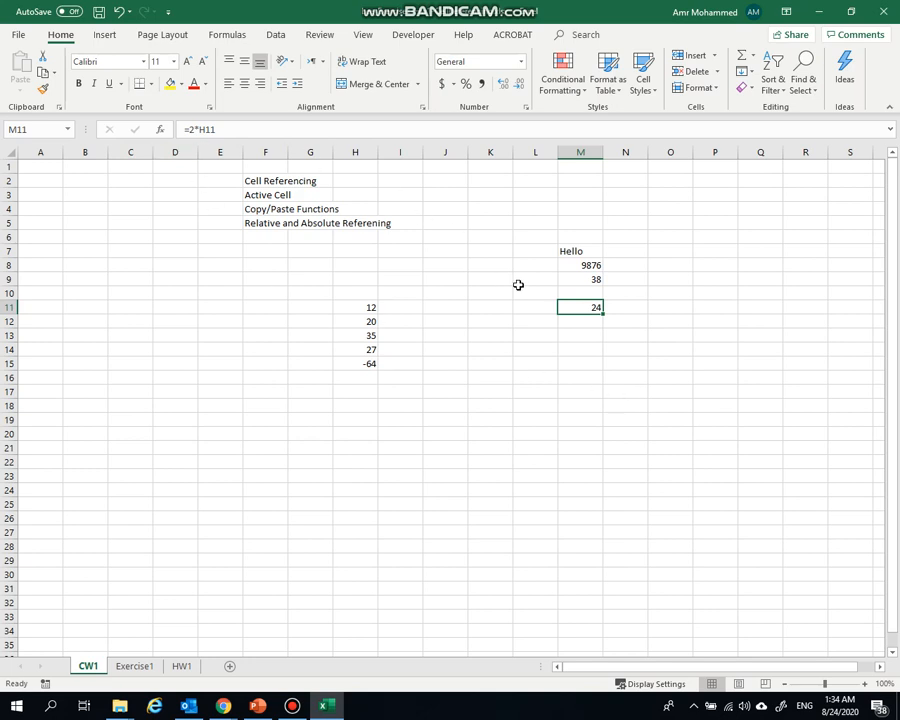
left_click(200, 130)
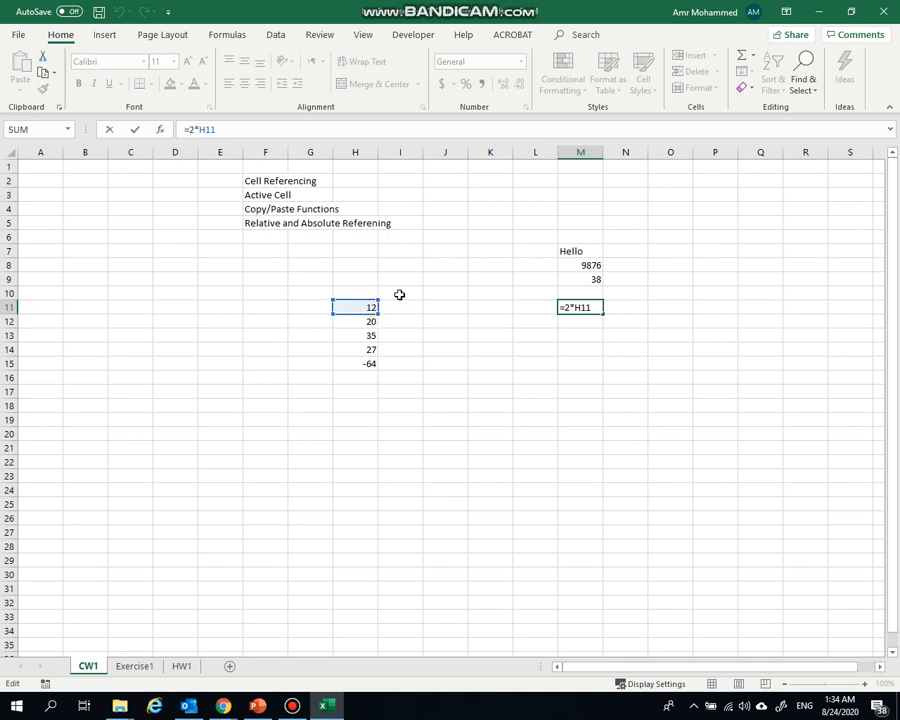
key("ctrl+Return")
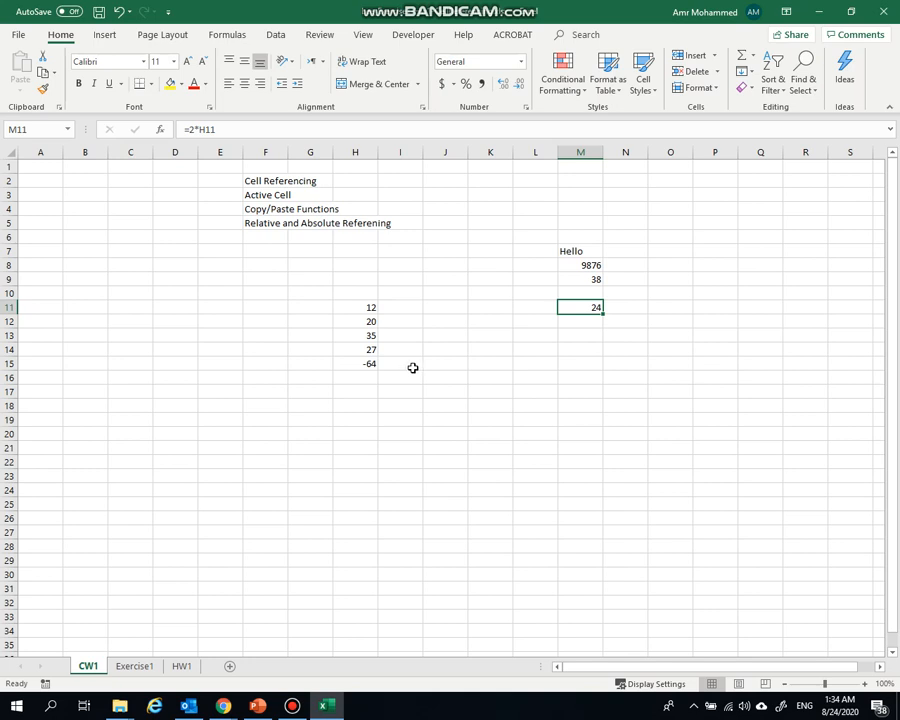
left_click(355, 364)
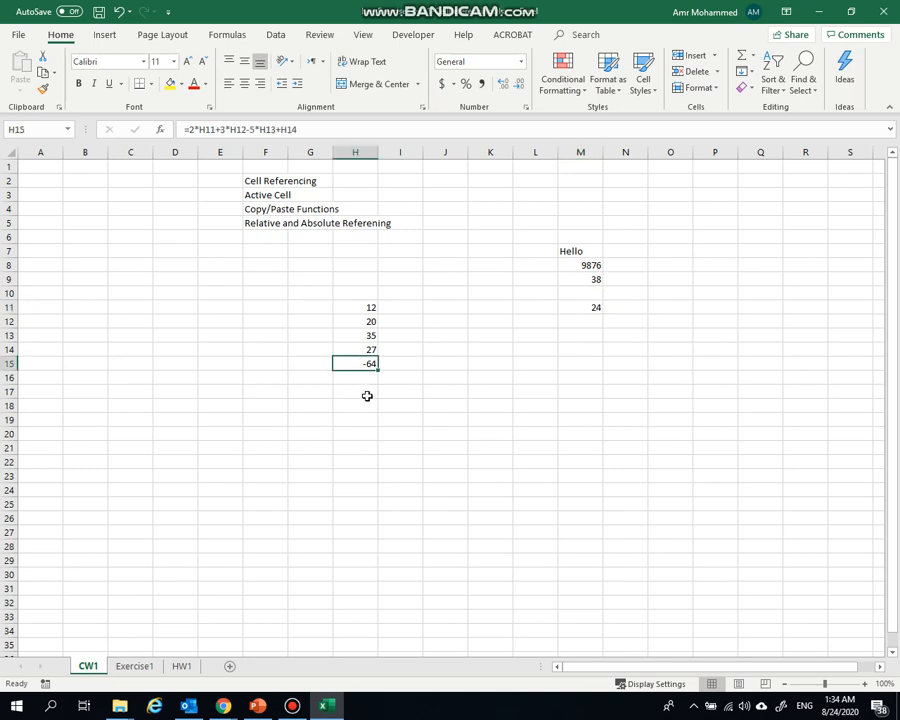
left_click(249, 130)
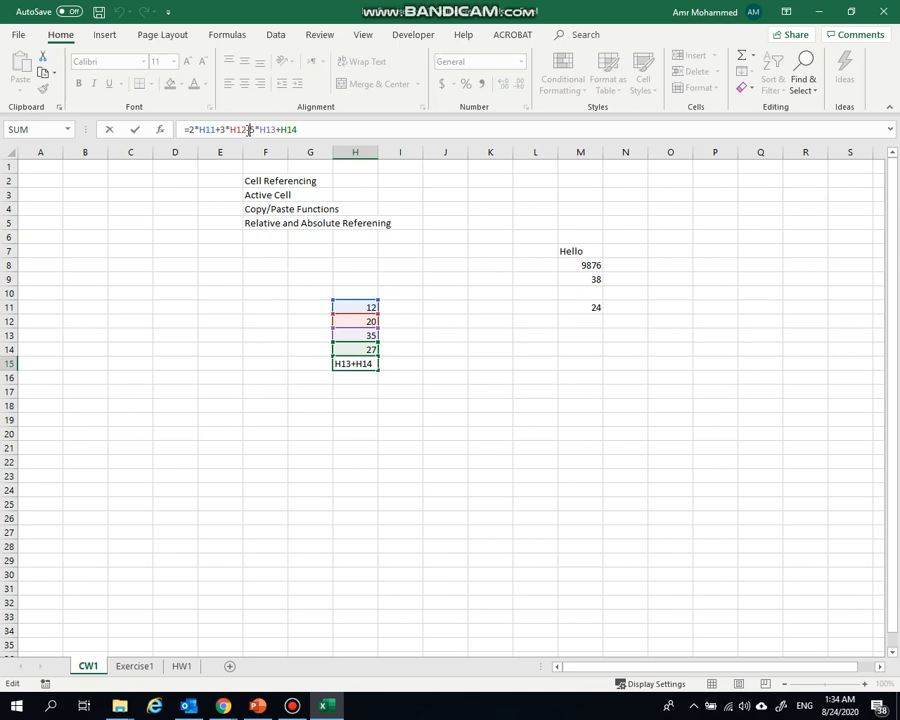
key("ctrl+Return")
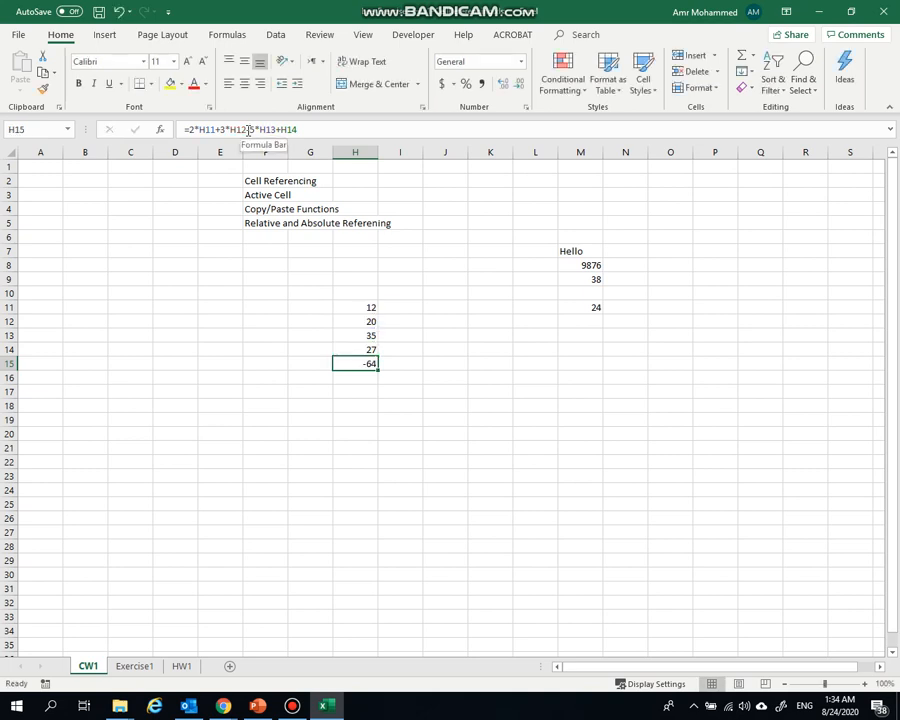
left_click(303, 446)
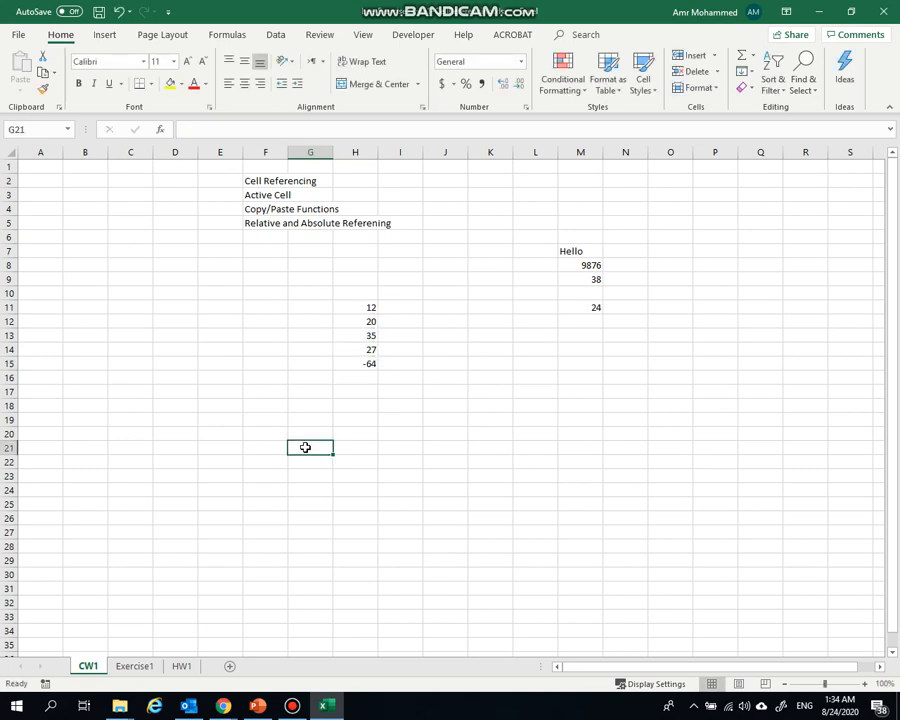
Change the value in cell H14 to 55.
left_click(345, 350)
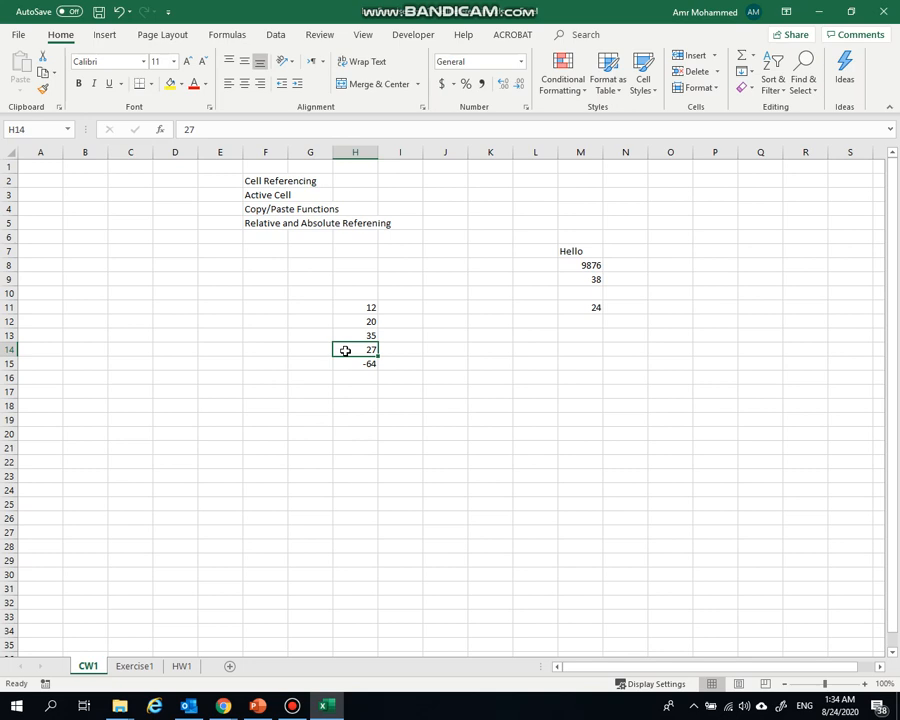
type("55")
key("Return")
left_click(374, 446)
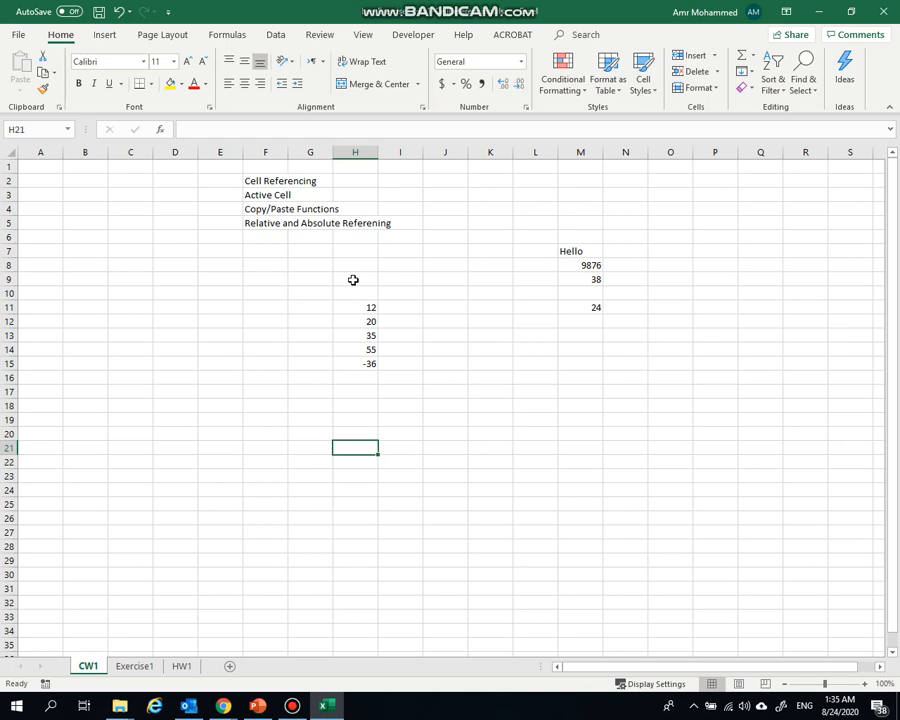
Highlight the Active Cell and Cell Referencing topics in F3 and F2 with yellow fill.
left_click(262, 195)
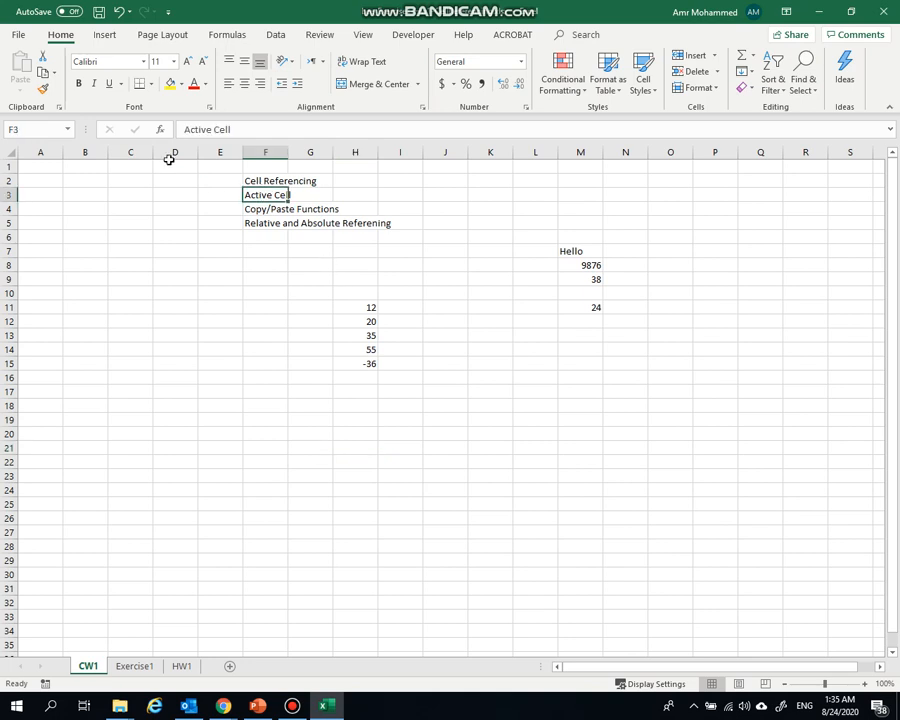
left_click(170, 84)
left_click(262, 180)
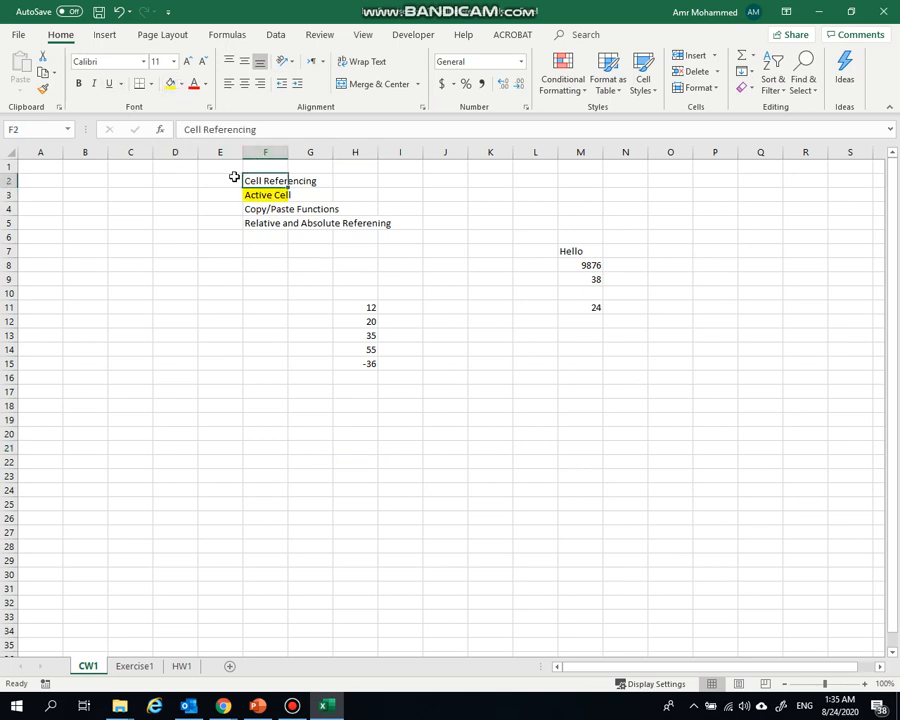
left_click(170, 84)
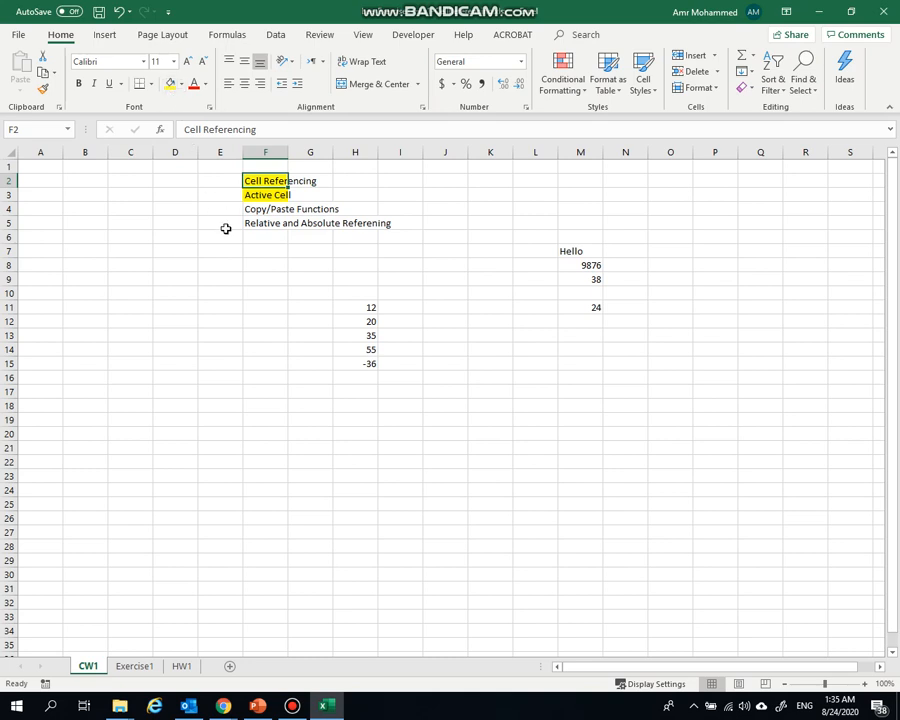
left_click(277, 293)
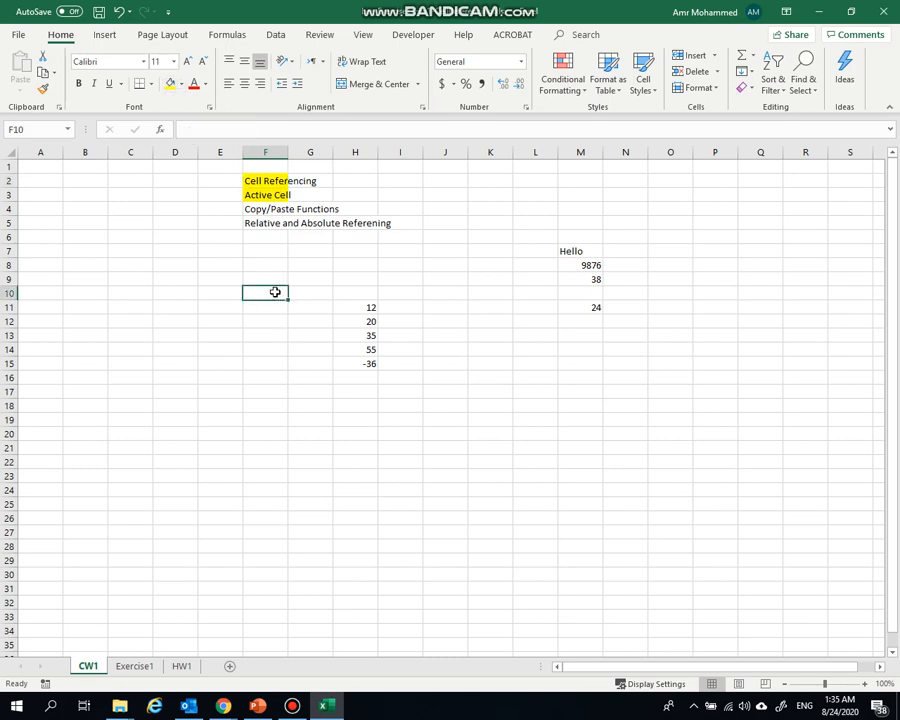
left_click(252, 208)
left_click(251, 227)
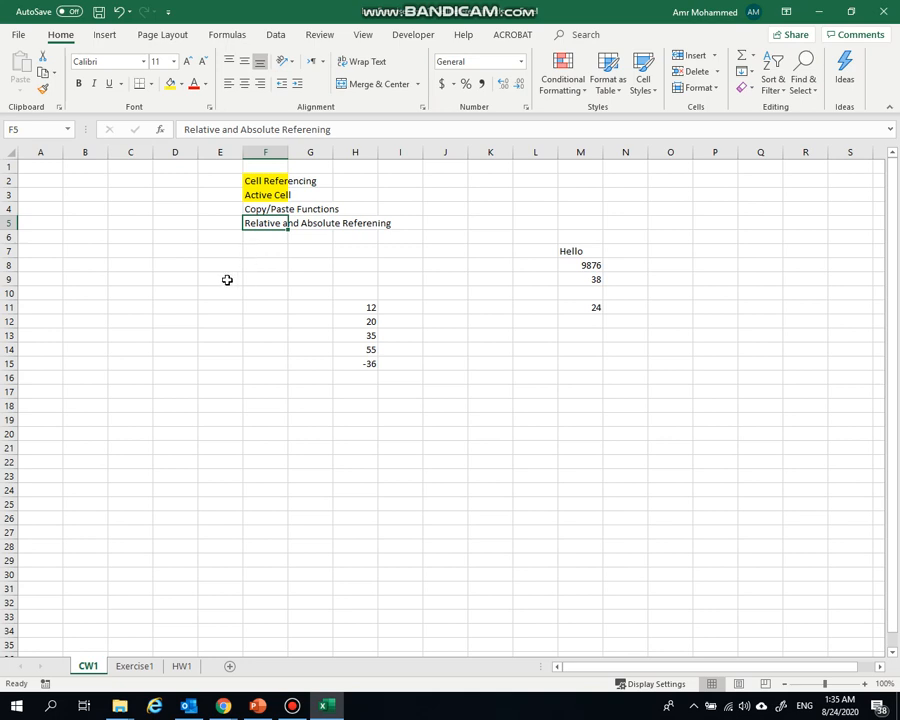
Enter the column headings Distance, Time and Speed in cells A8, B8 and C8.
left_click(57, 267)
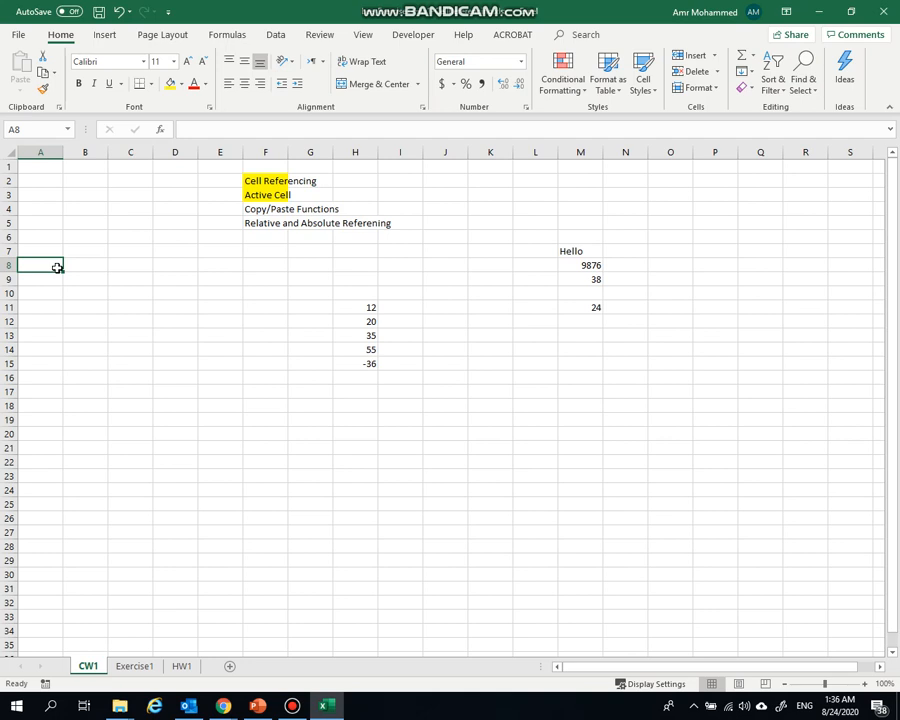
type("Distance")
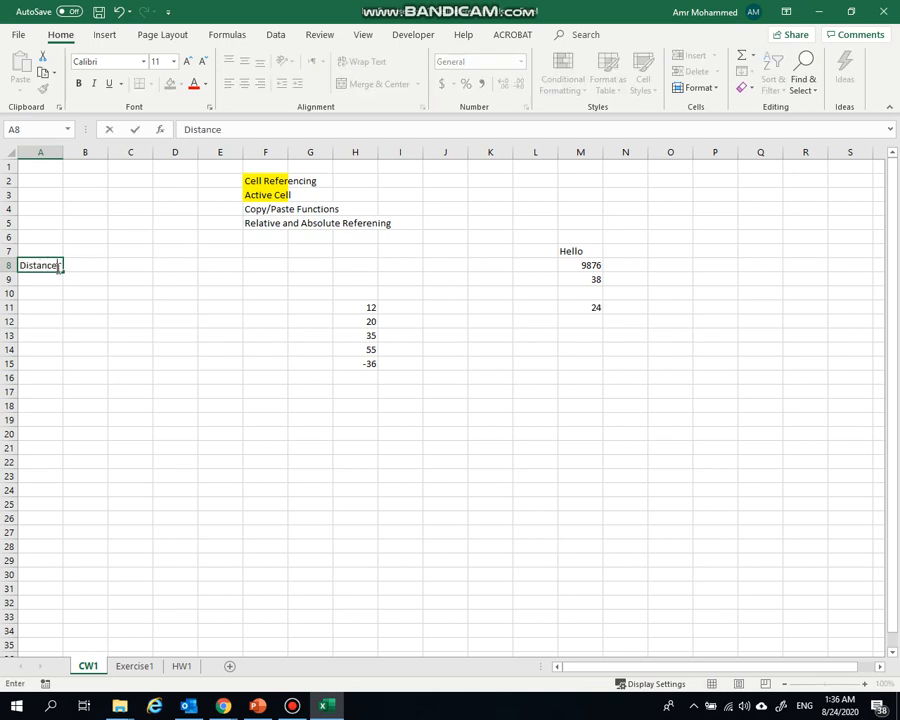
key("Tab")
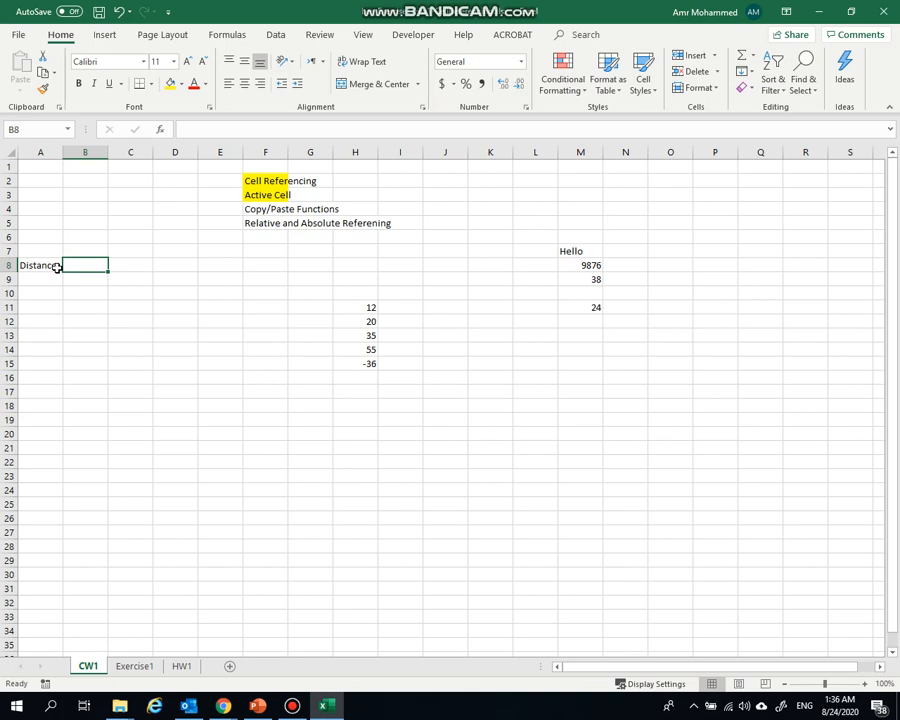
type("Time")
key("Tab")
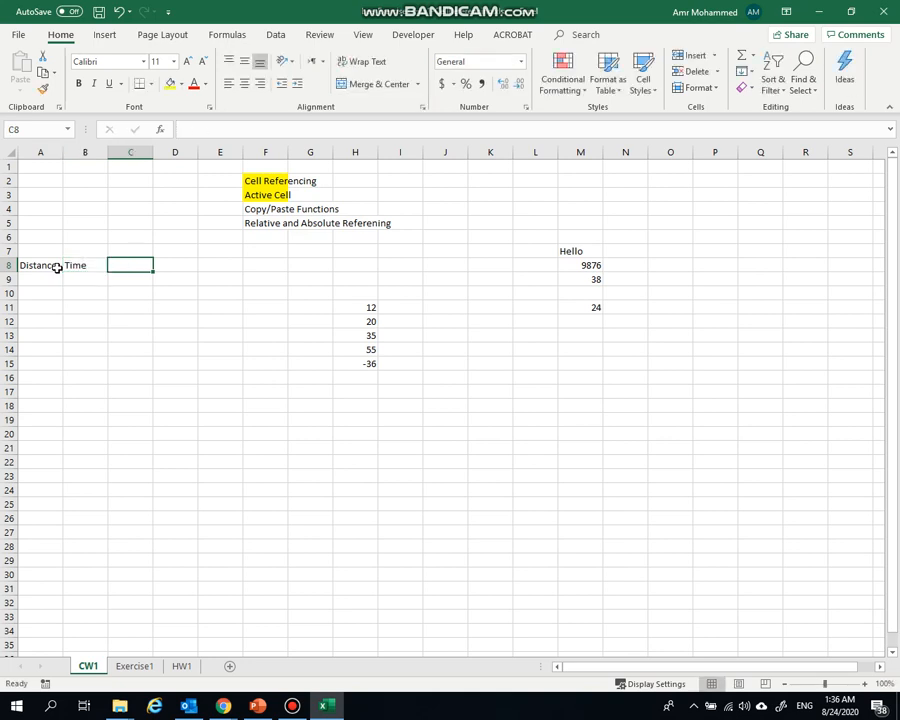
type("Speed")
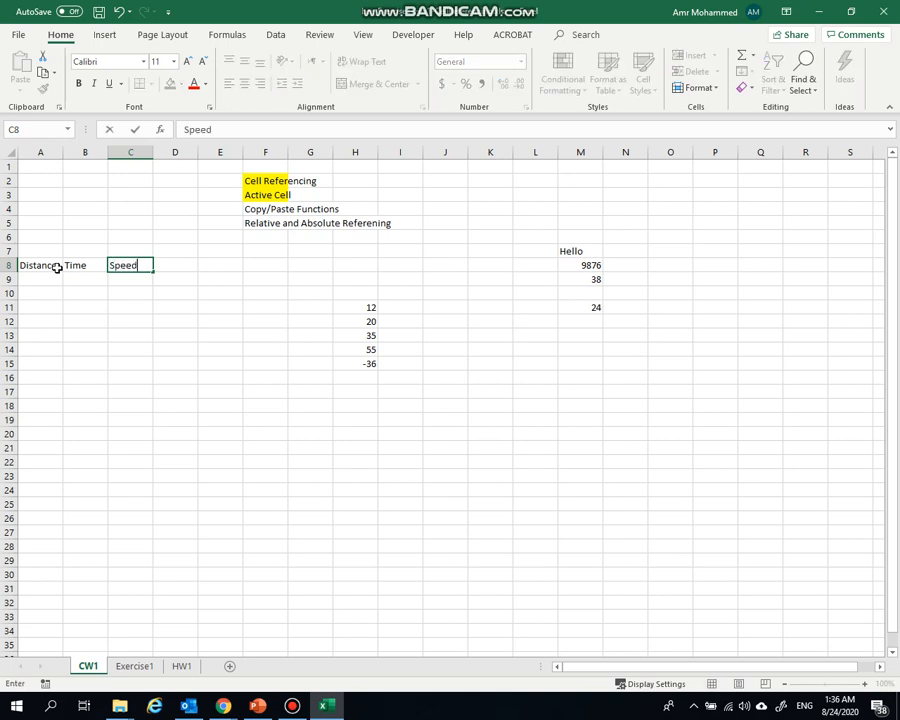
left_click(119, 348)
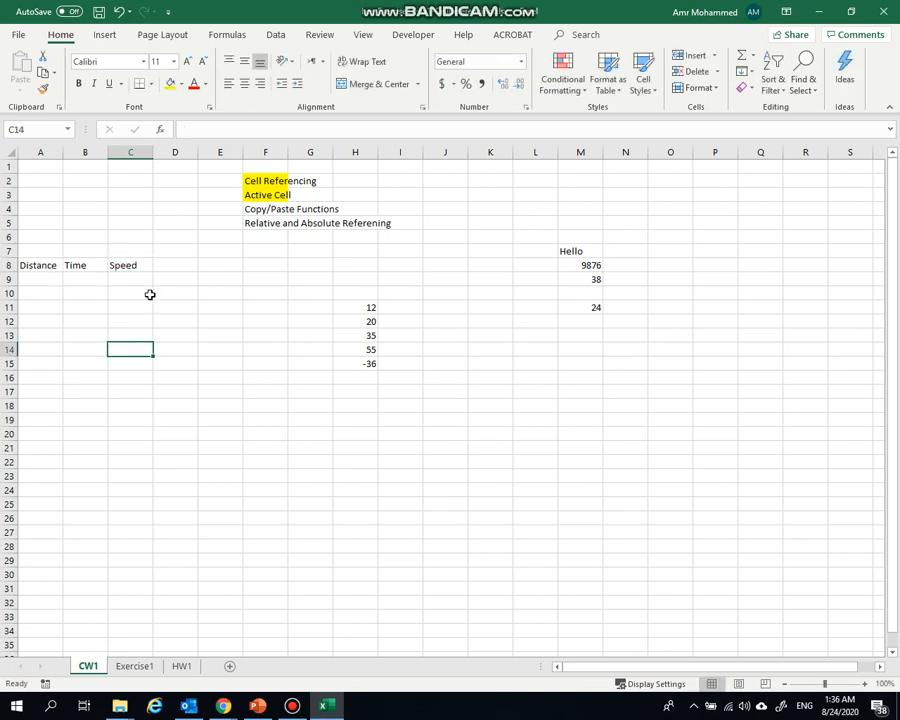
Enter a distance of 65 in A9 and a time of 1.25 in B9.
left_click(32, 279)
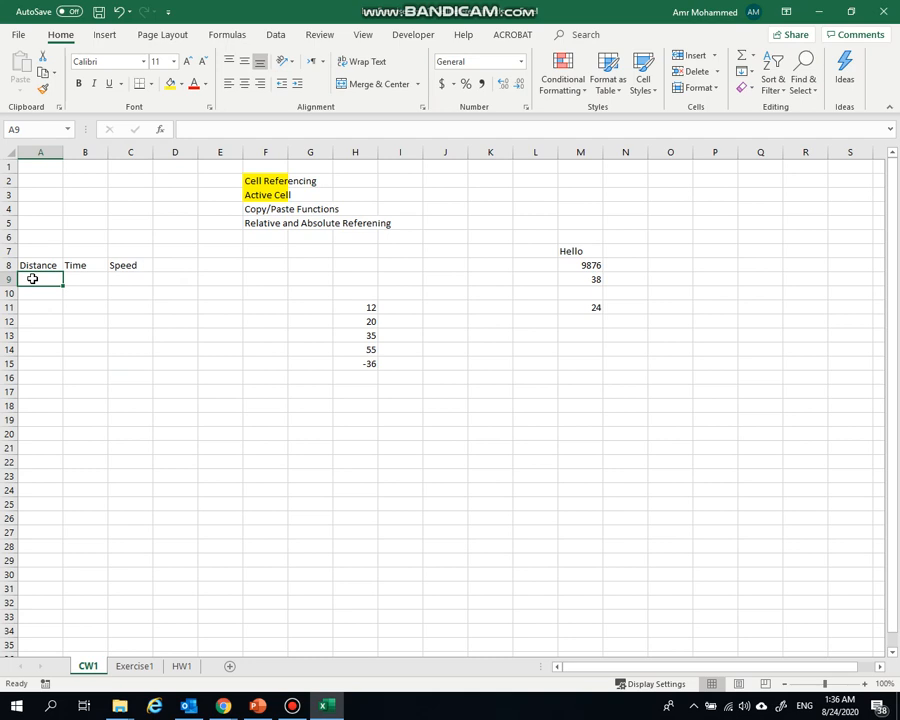
type("65")
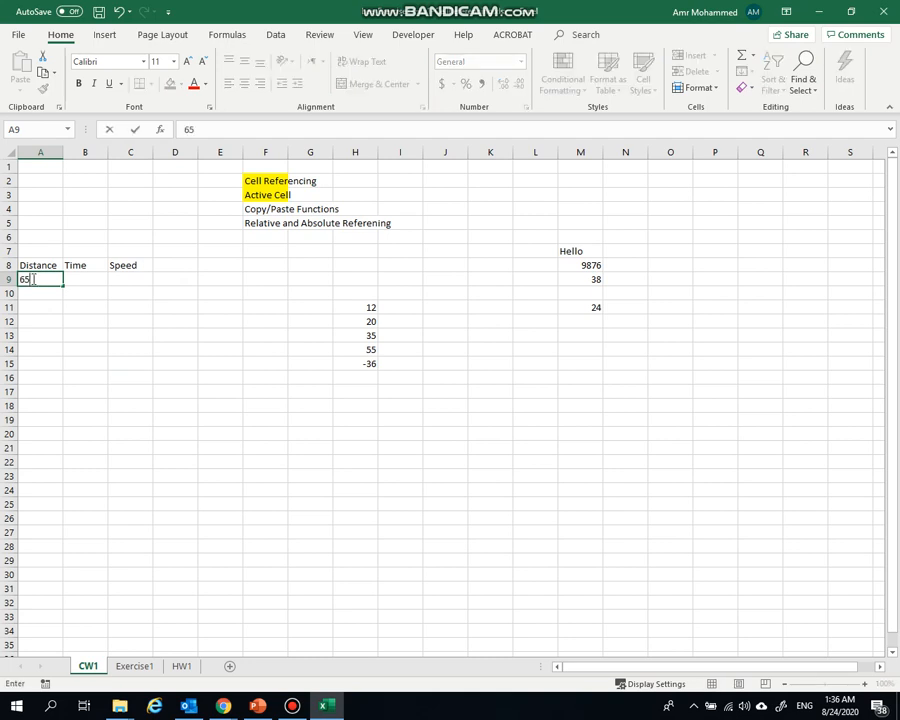
key("Return")
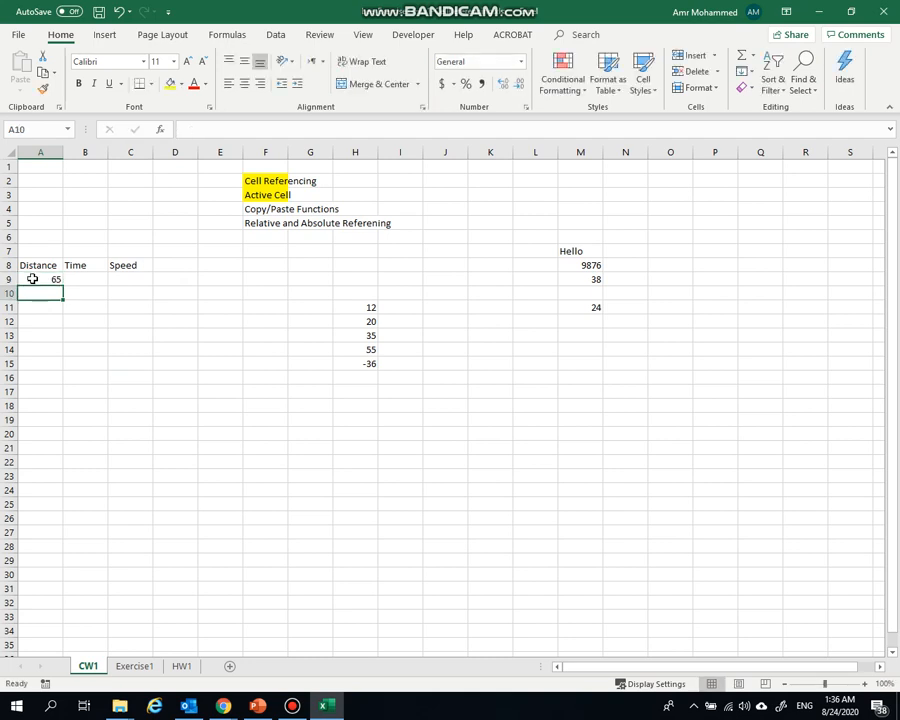
key("Right")
key("Up")
type("75")
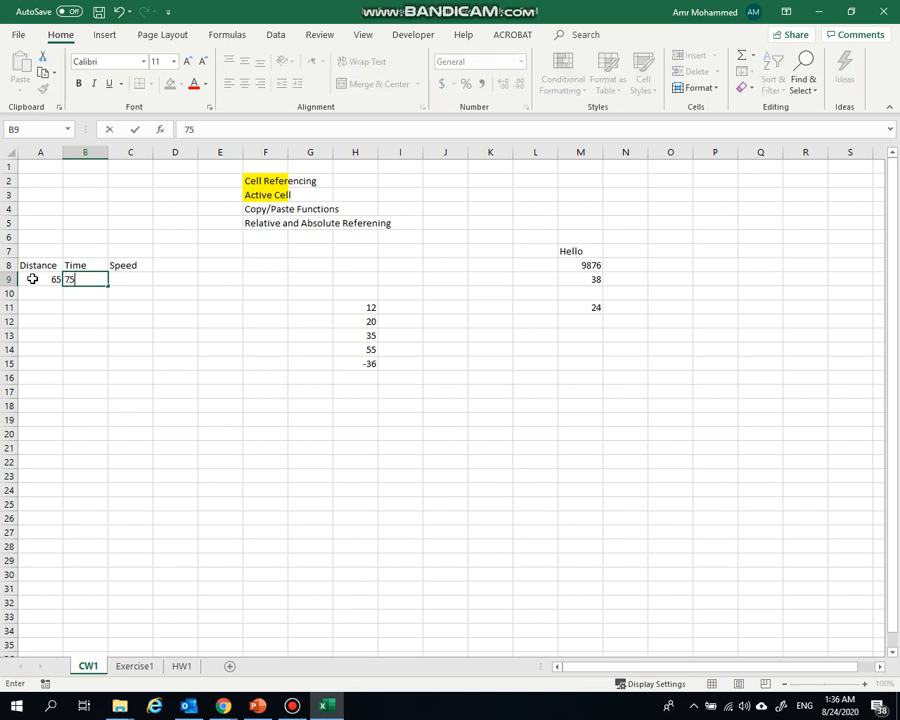
key("BackSpace")
key("BackSpace")
type("1.25")
Change the C8 heading to "Speed (mph)" and widen column C to fit it.
left_click(133, 264)
left_click(216, 129)
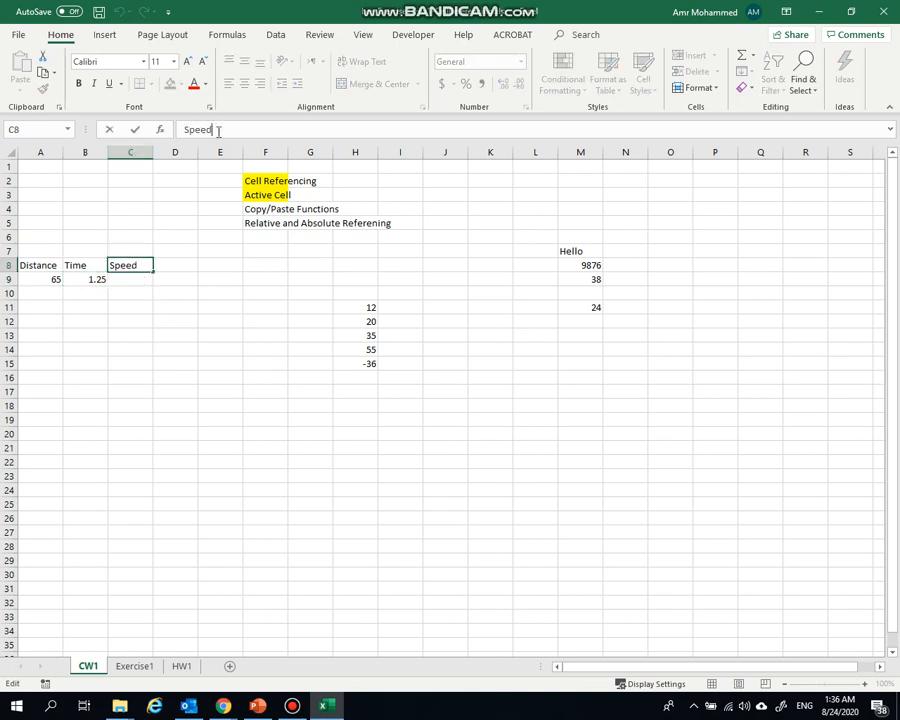
type("(mph)")
key("Return")
left_click_drag(248, 387, 222, 377)
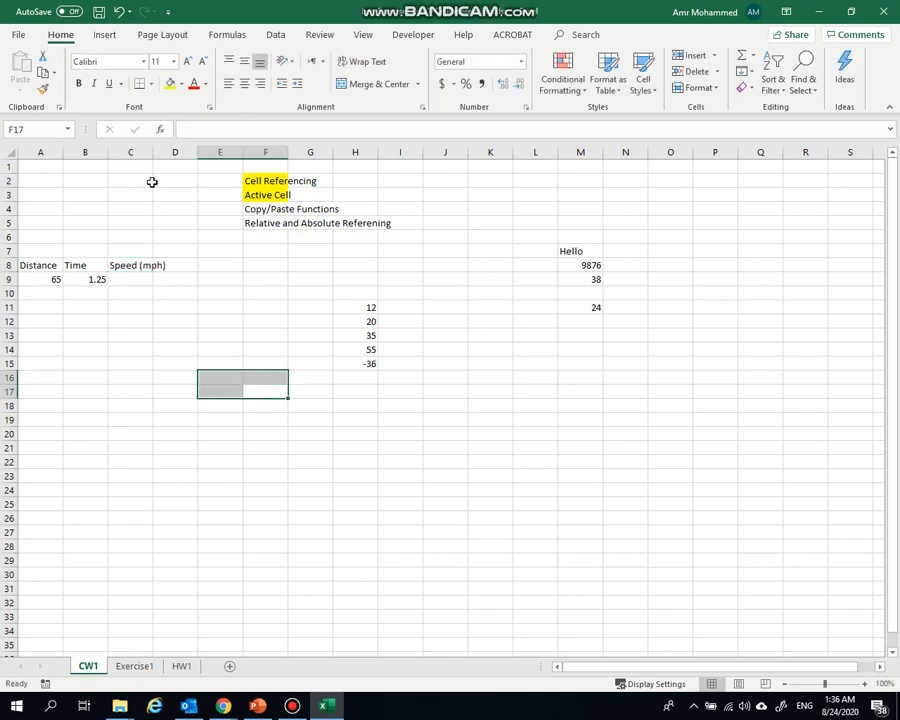
left_click_drag(153, 152, 177, 153)
left_click(86, 362)
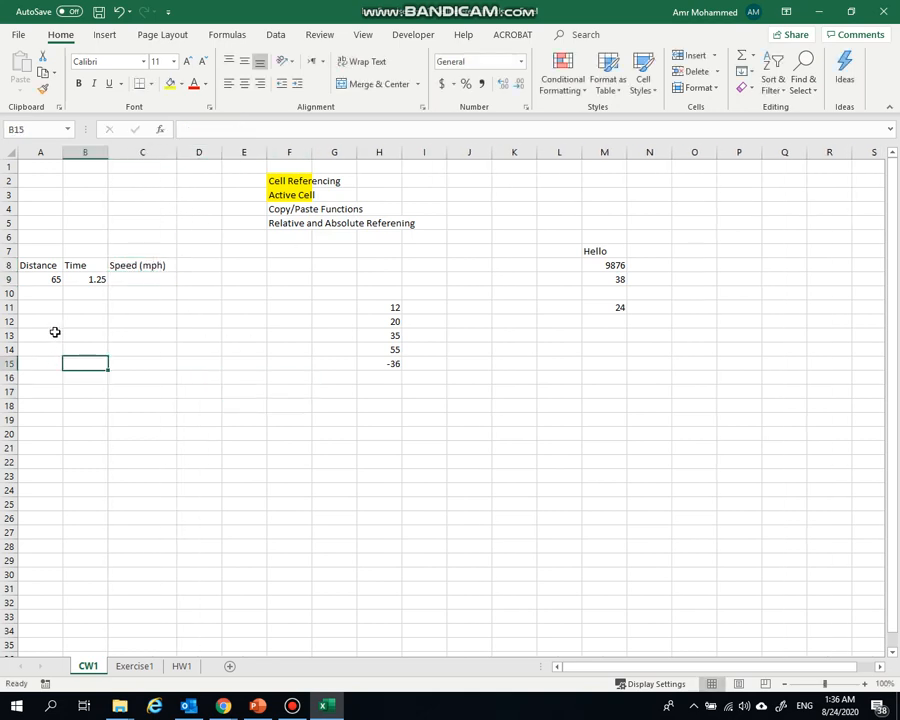
Enter the formula =A9/B9 in C9 to calculate the speed from the distance and time.
left_click(140, 277)
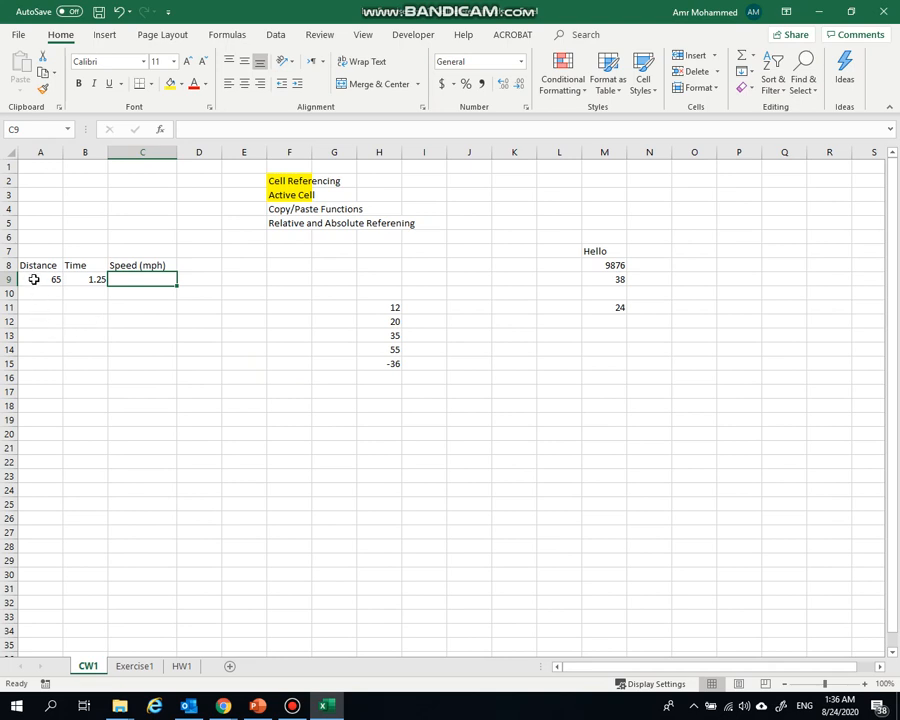
type("=")
left_click(41, 279)
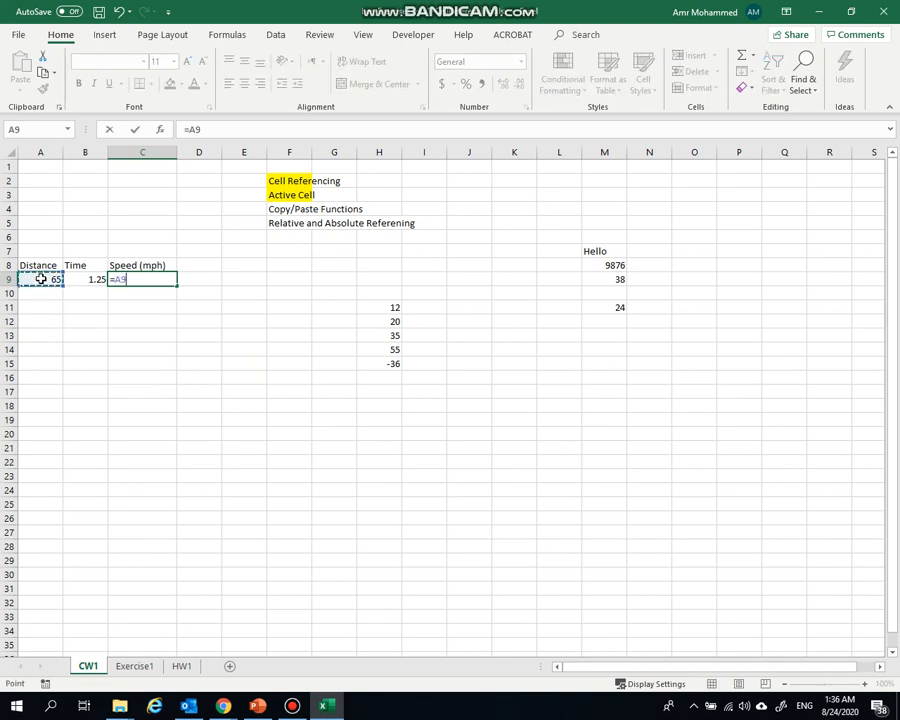
type("/")
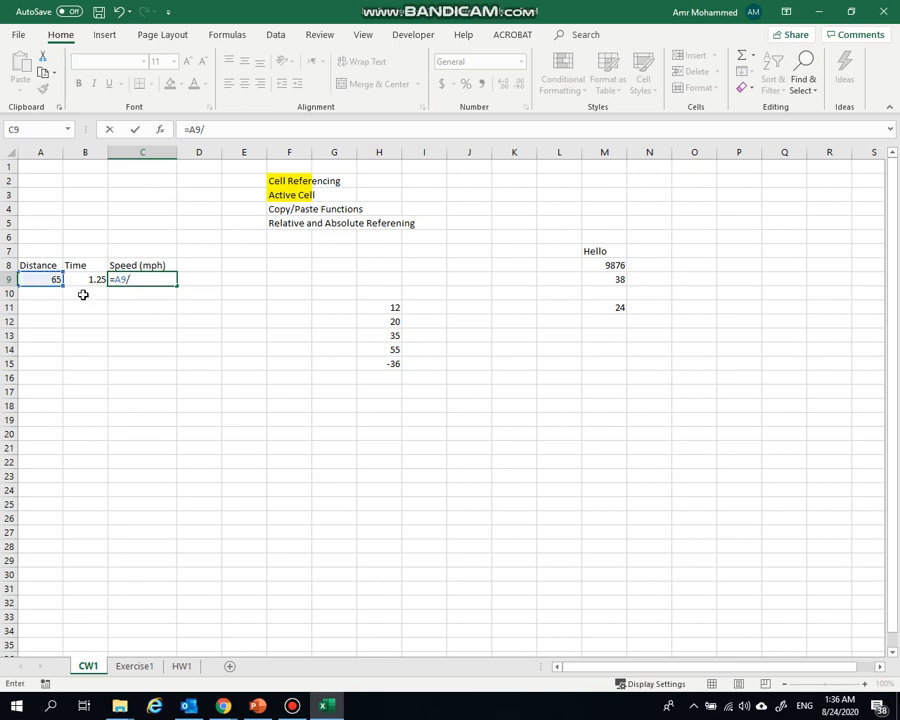
left_click(86, 279)
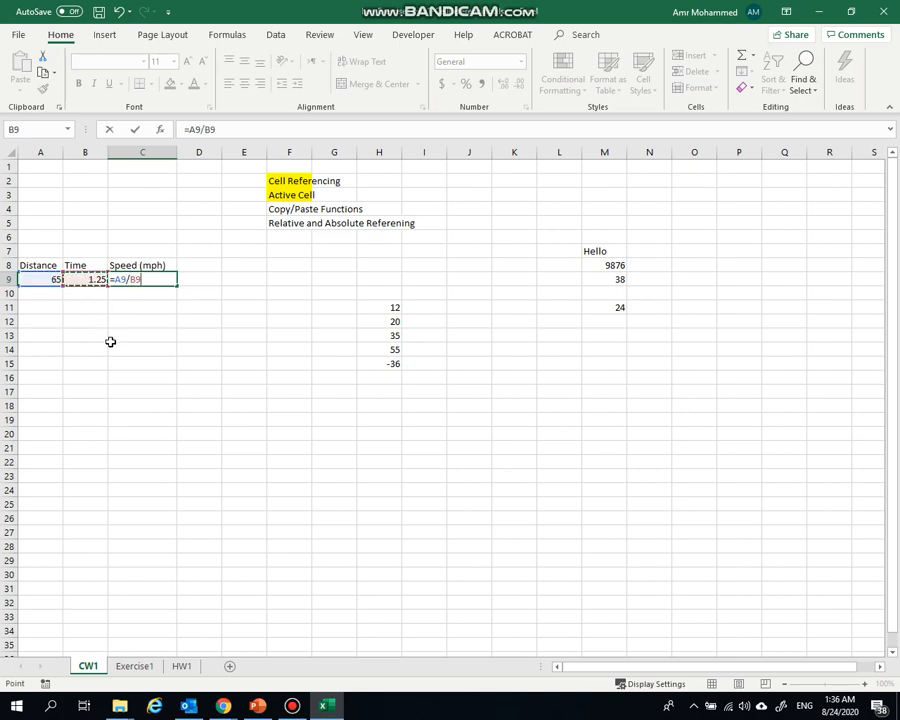
key("Return")
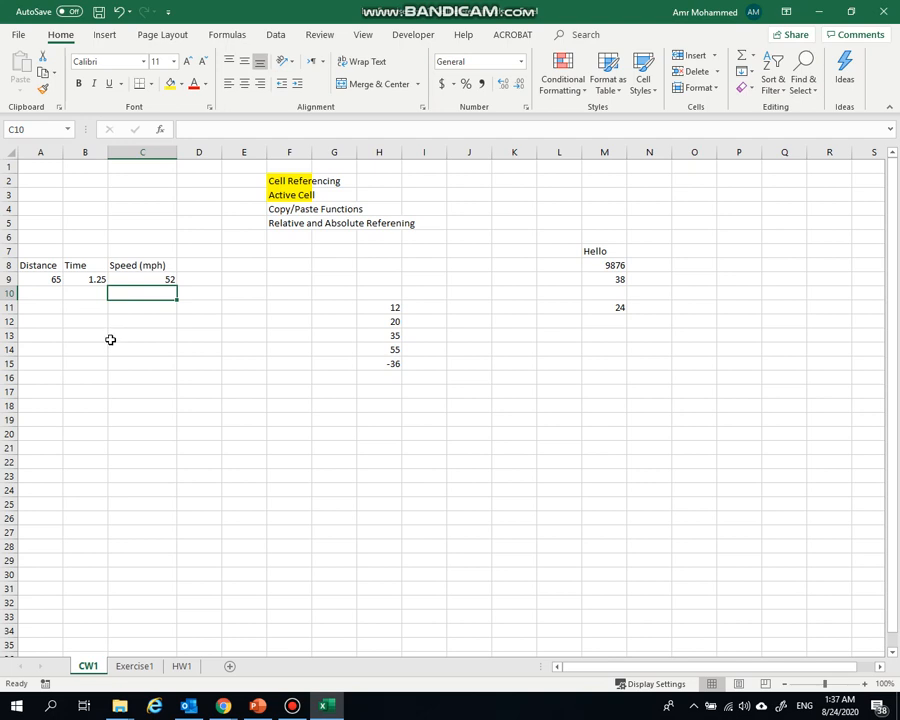
Enter a distance of 2 in A10 and a time of 0.25 in B10.
left_click(56, 296)
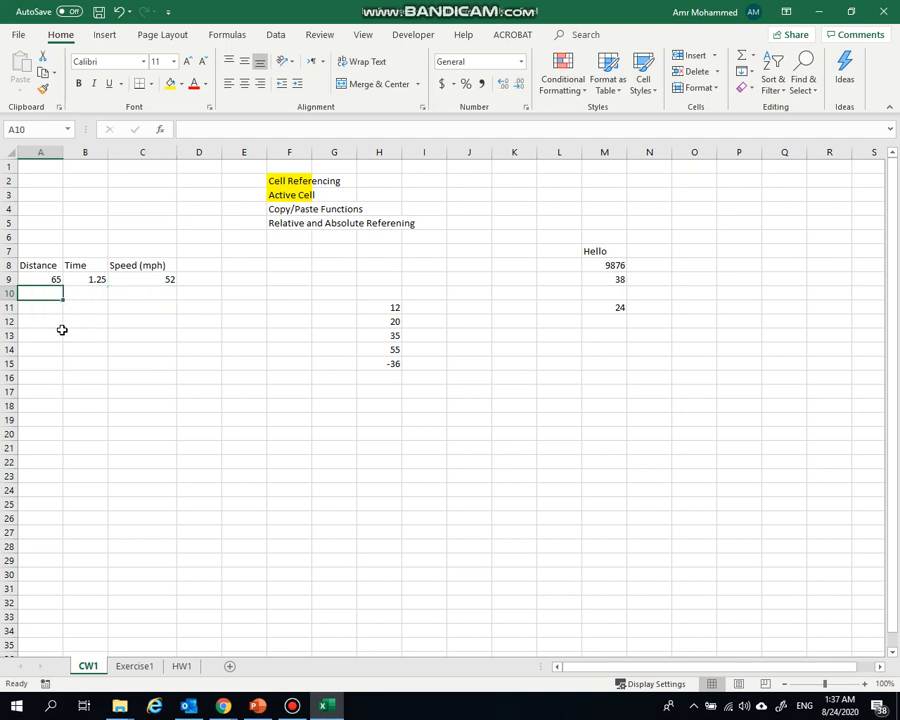
type("2")
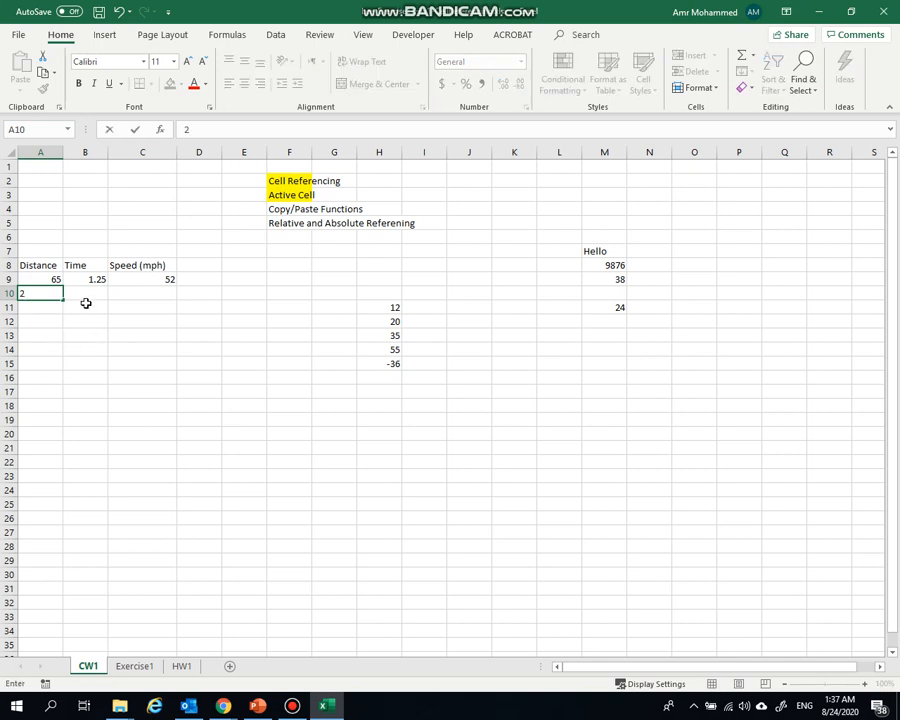
left_click(86, 293)
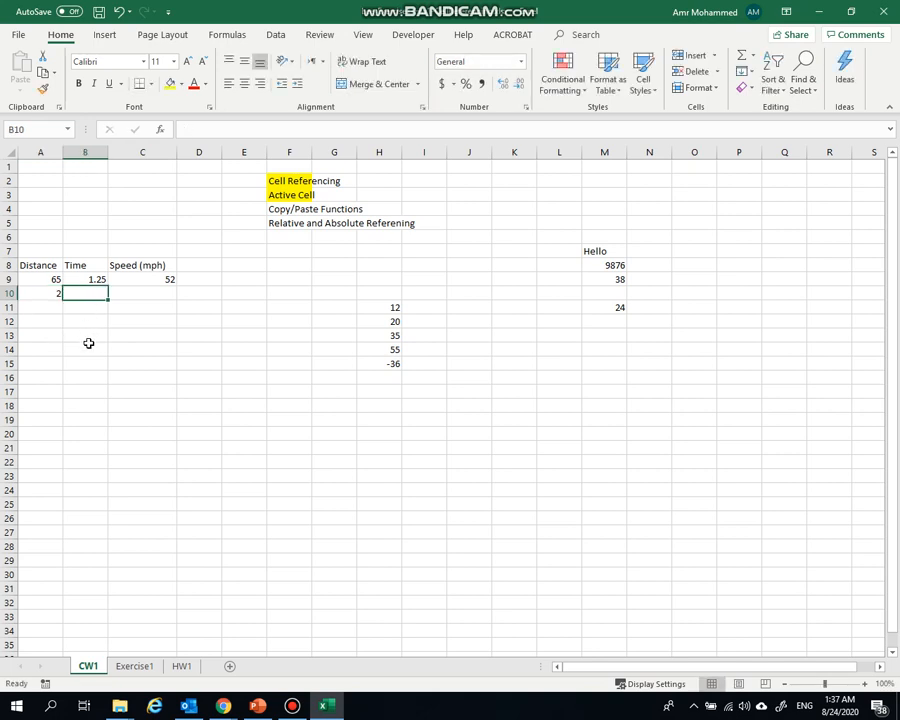
type("15")
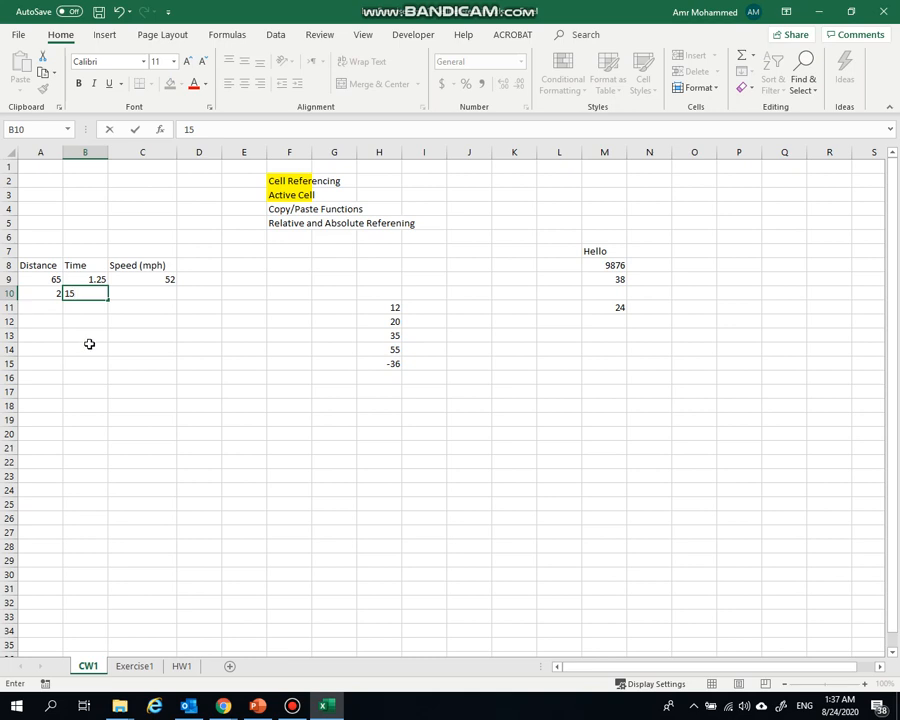
key("BackSpace")
key("BackSpace")
type(".25")
key("Return")
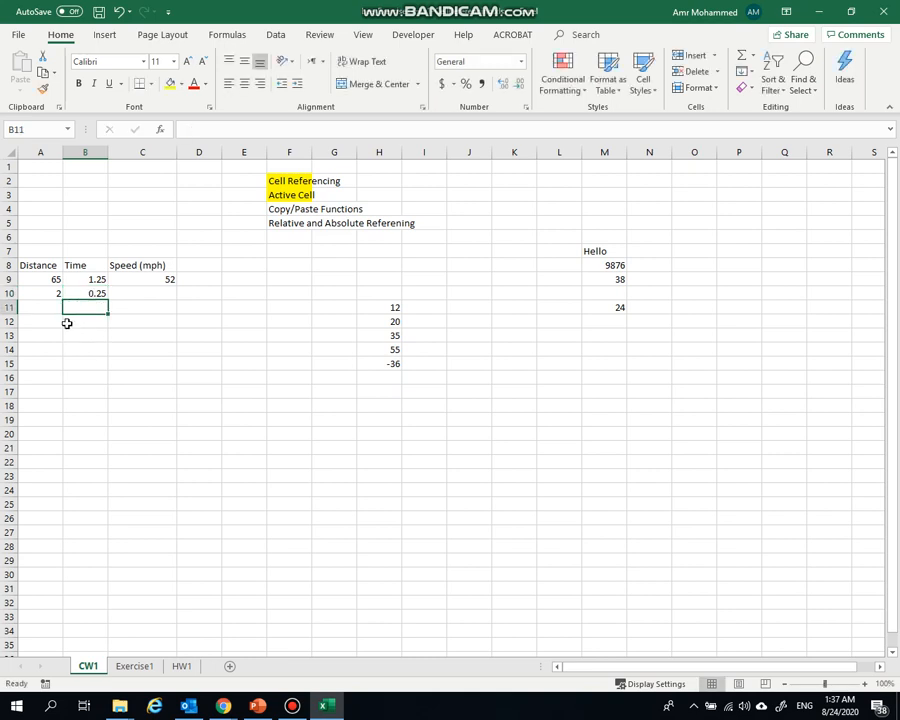
Enter a distance of 10 in A11 and a time of 0.5 in B11.
left_click(50, 310)
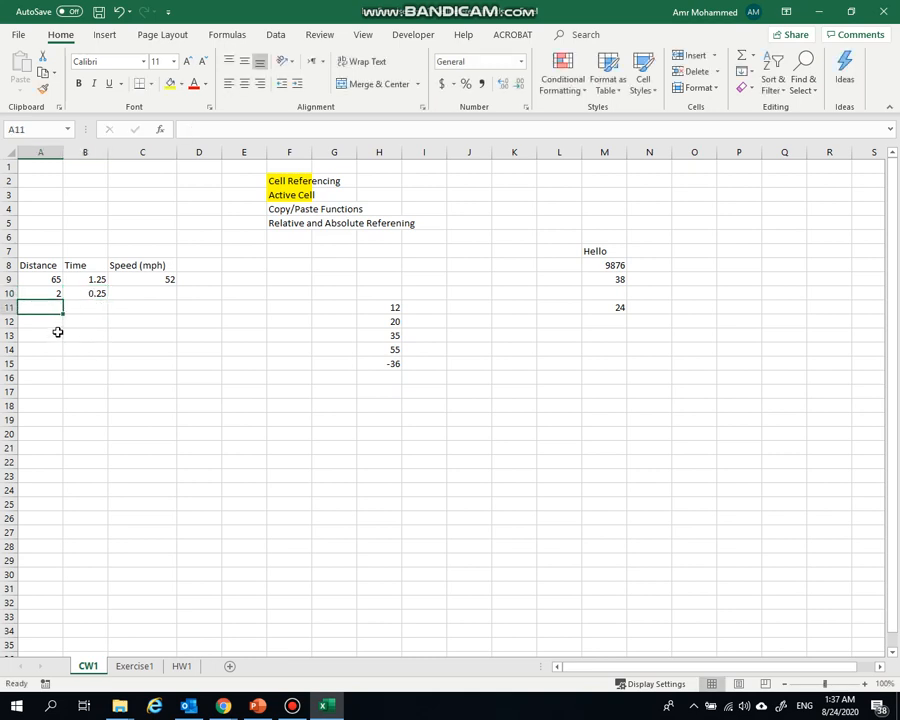
type("10")
left_click(82, 311)
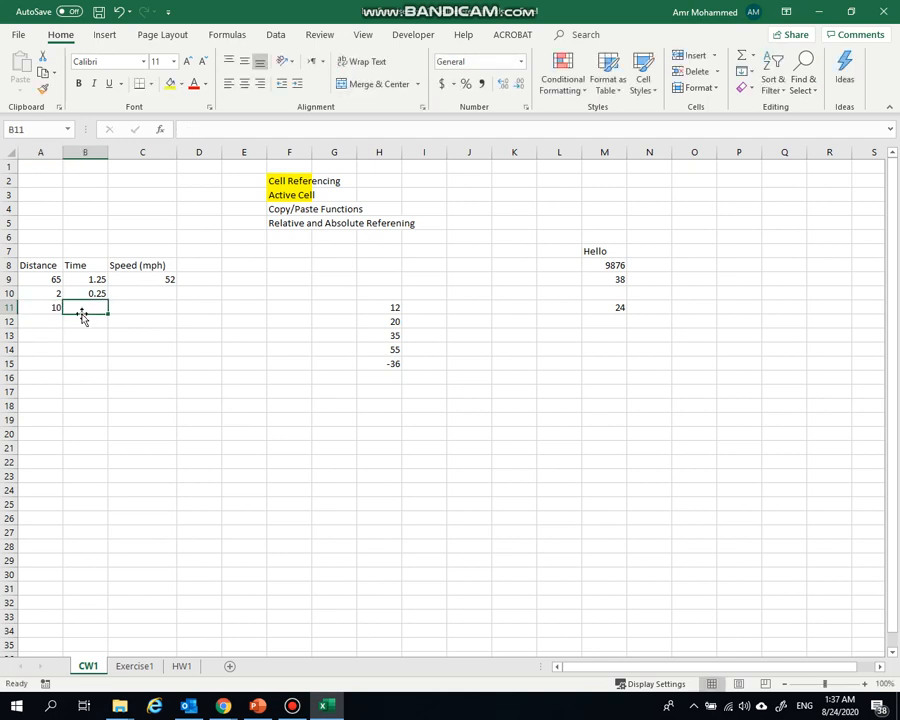
type(".5")
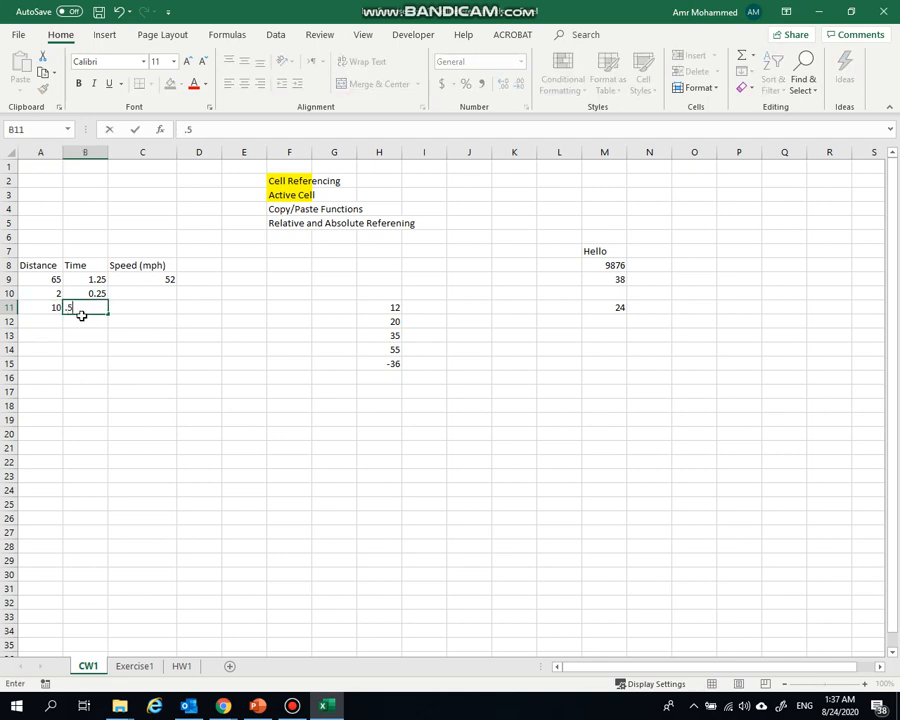
key("Tab")
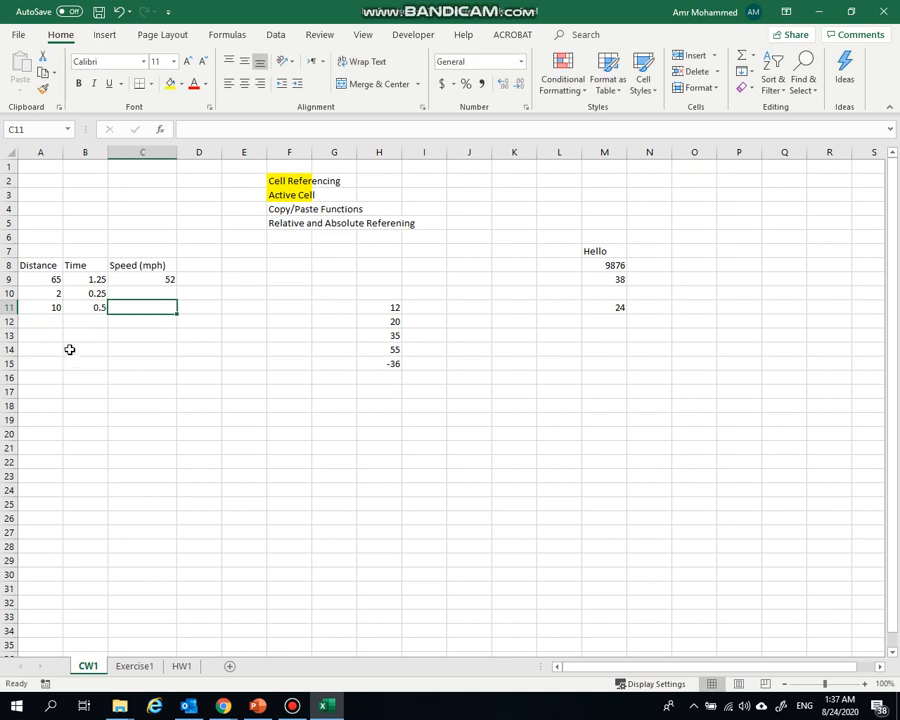
left_click(110, 343)
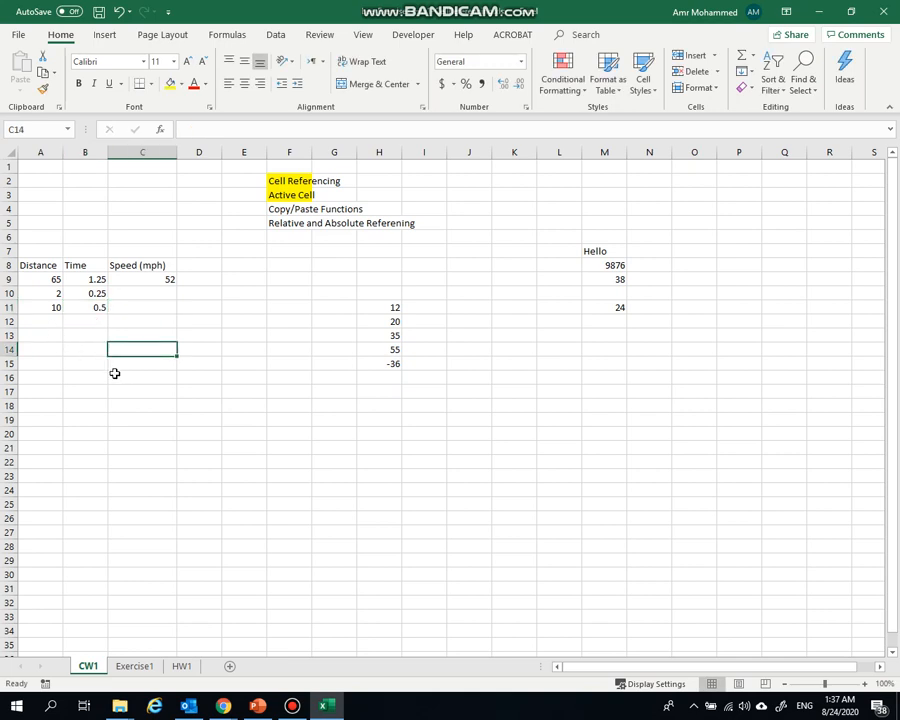
Enter a distance of 75 in A12 and a time of 2 in B12.
left_click(40, 322)
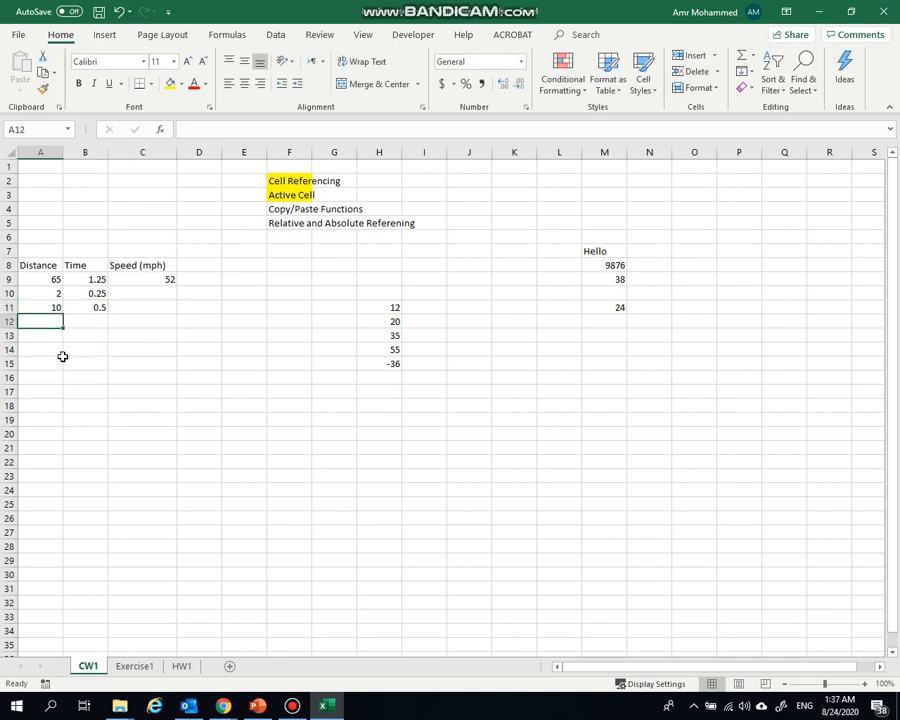
type("75")
key("Tab")
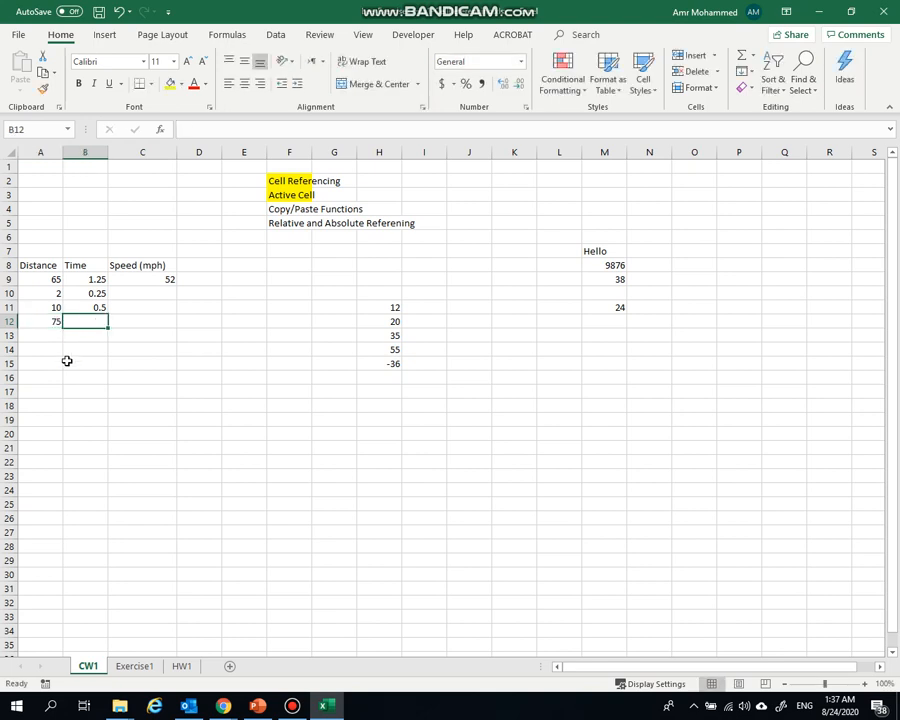
type("2")
left_click(71, 363)
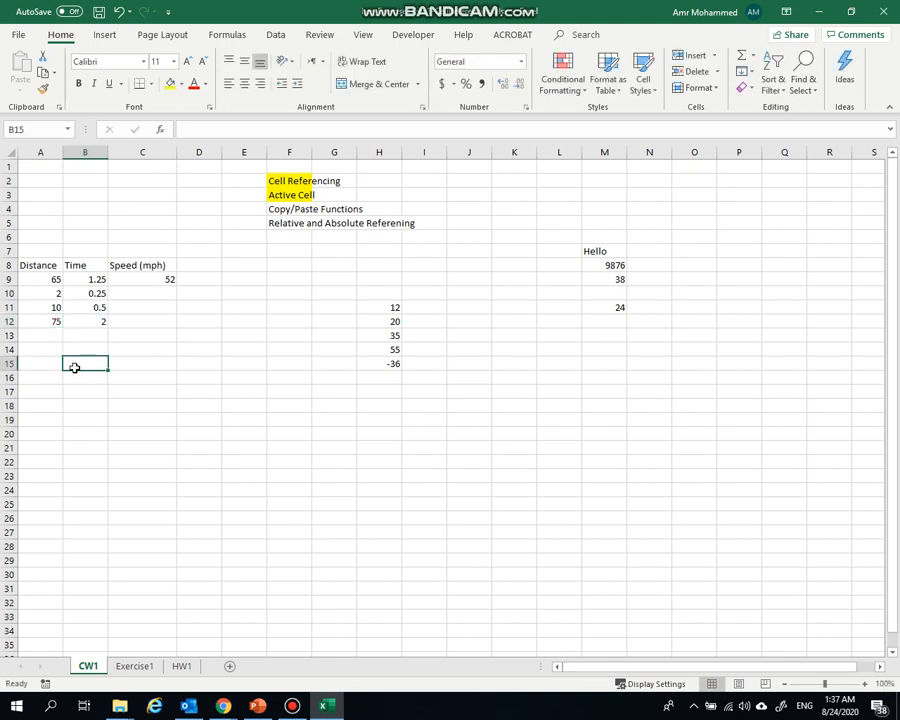
Inspect the speed formula in C9 and the cells it references, leaving the formula as it is.
left_click(161, 281)
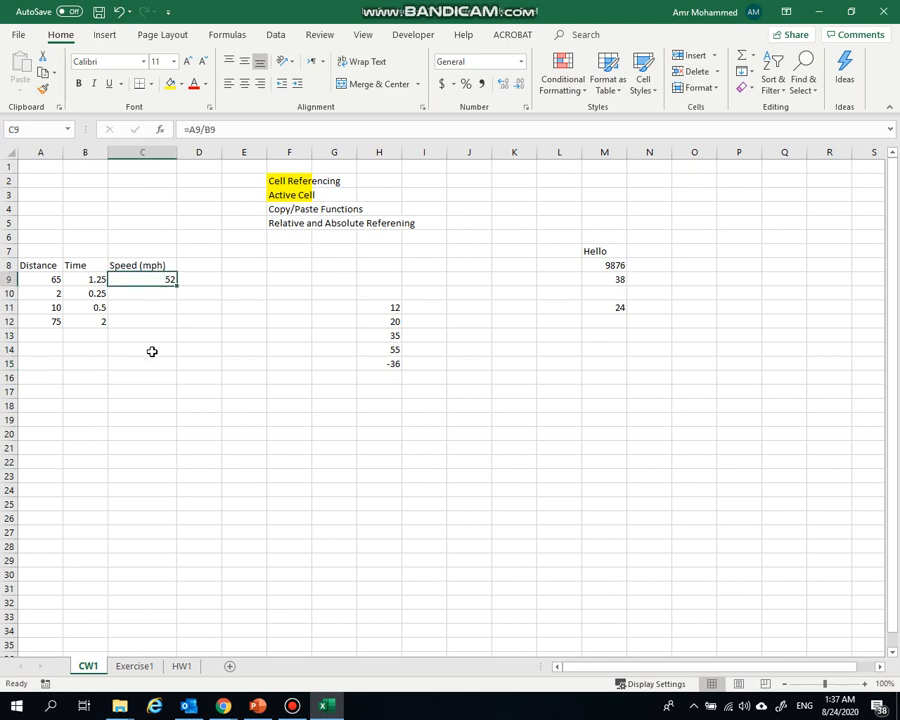
left_click(143, 337)
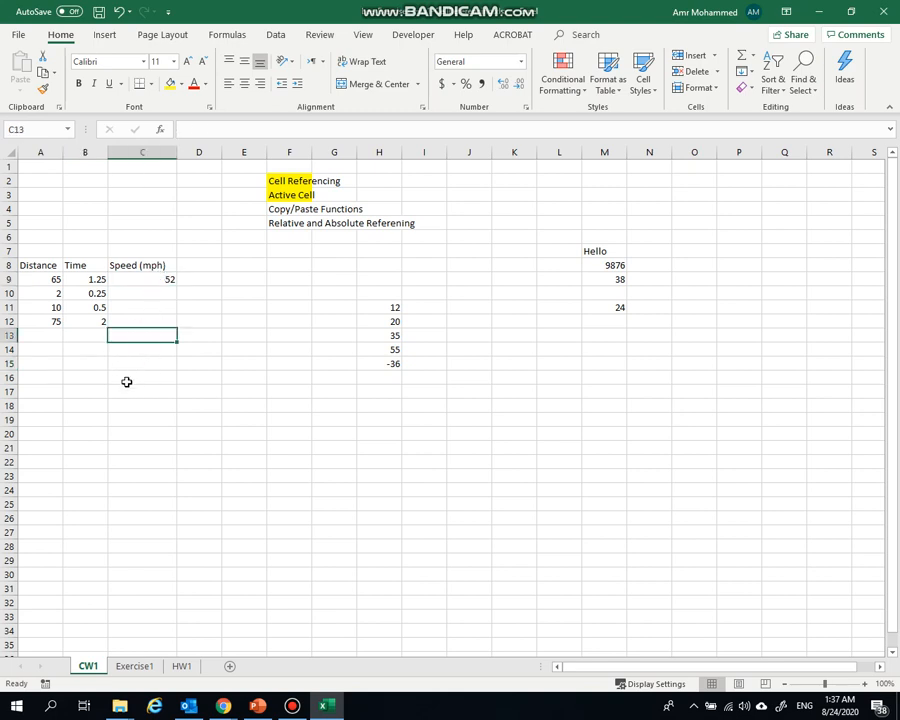
left_click(145, 278)
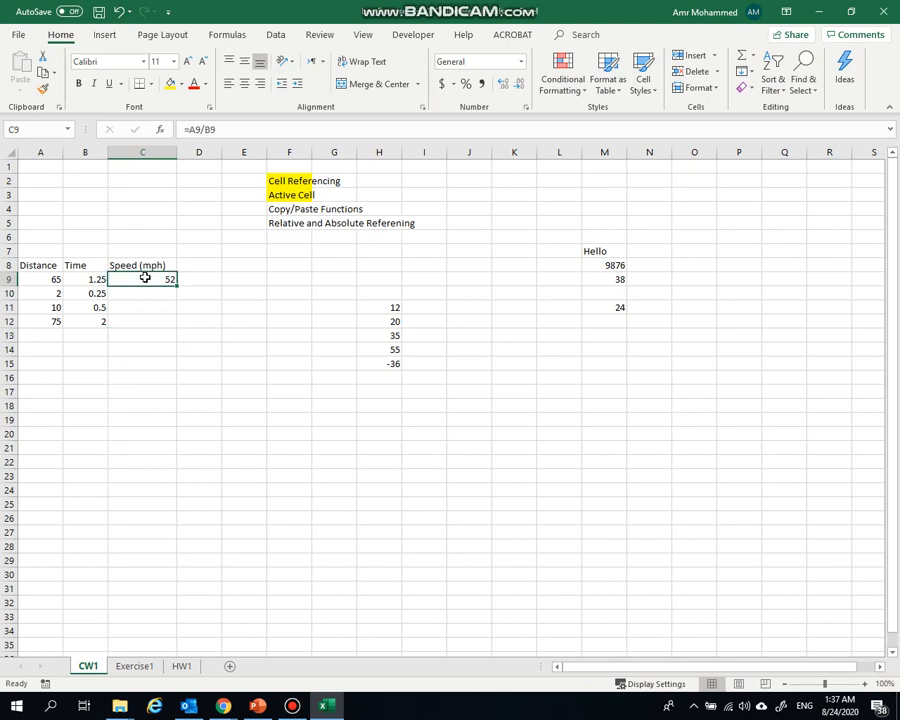
left_click(201, 129)
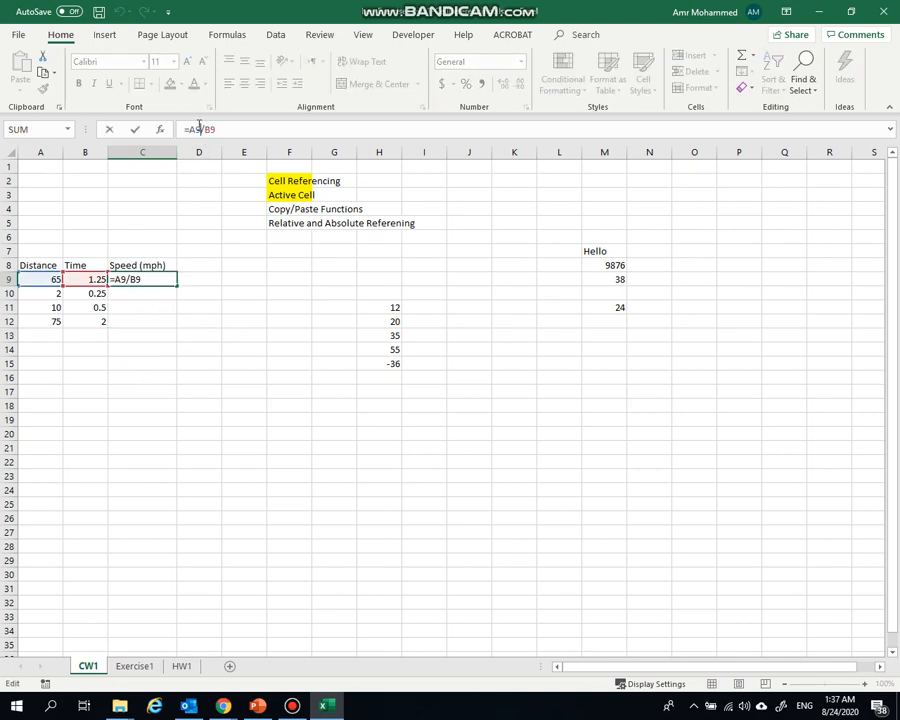
key("Return")
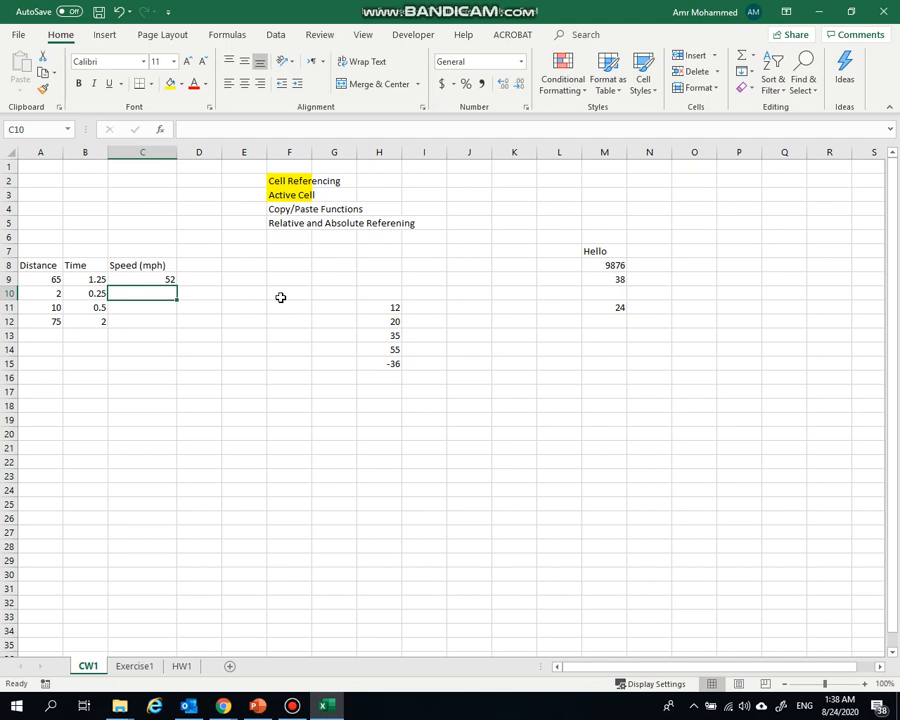
left_click(137, 279)
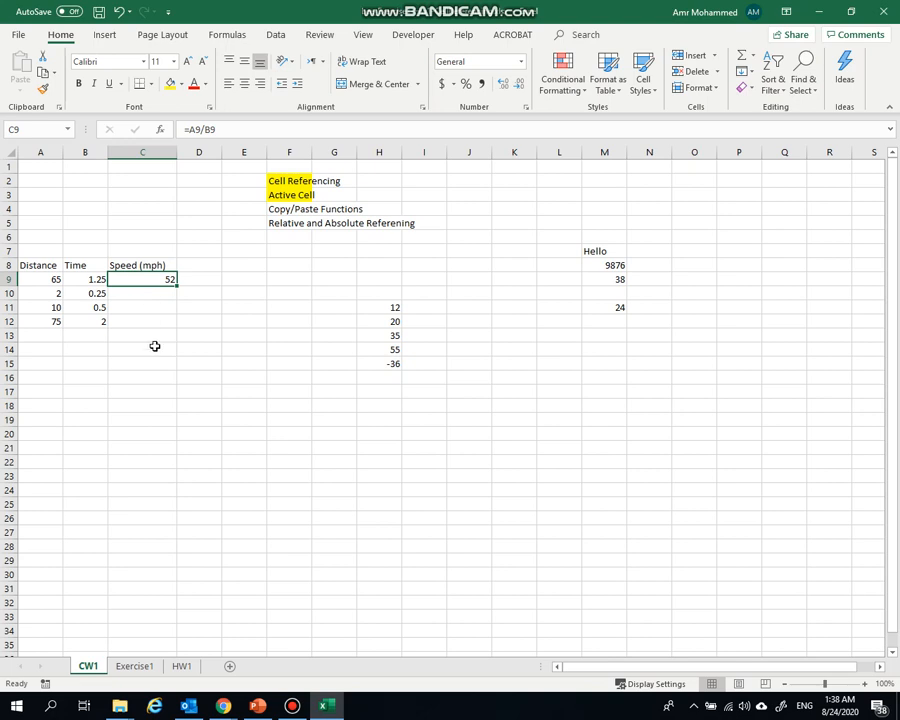
key("ctrl+c")
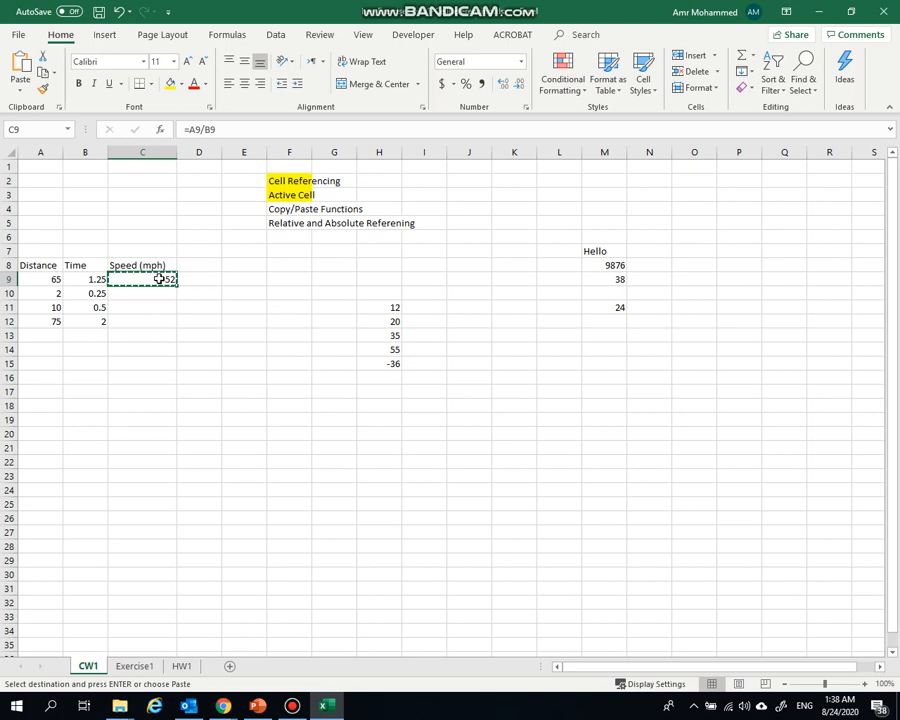
key("Escape")
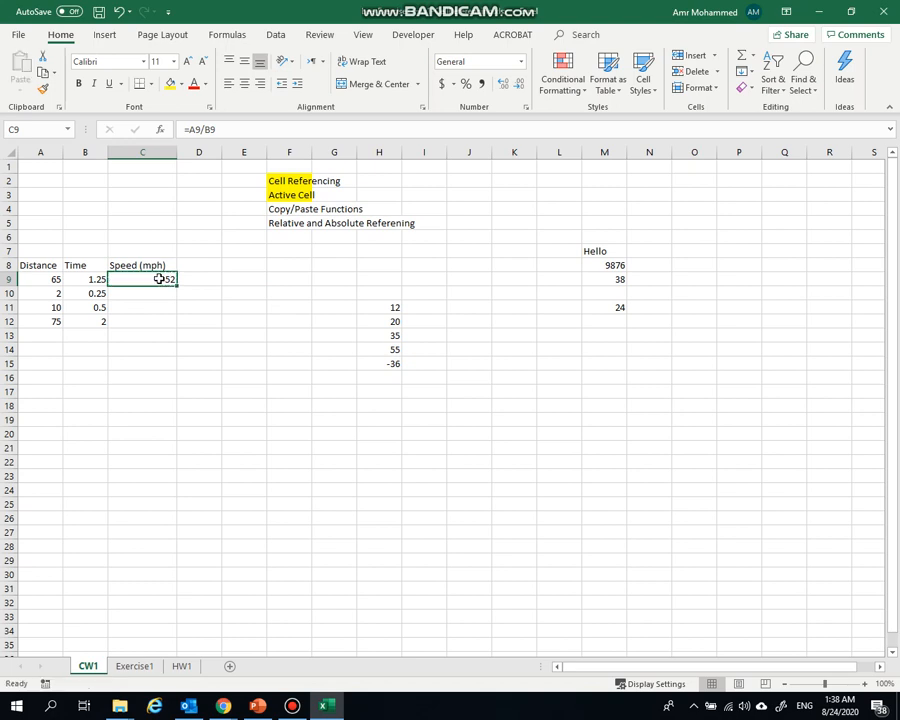
left_click(137, 345)
Copy the speed formula from C9 and paste it into C10.
left_click(133, 279)
left_click(43, 73)
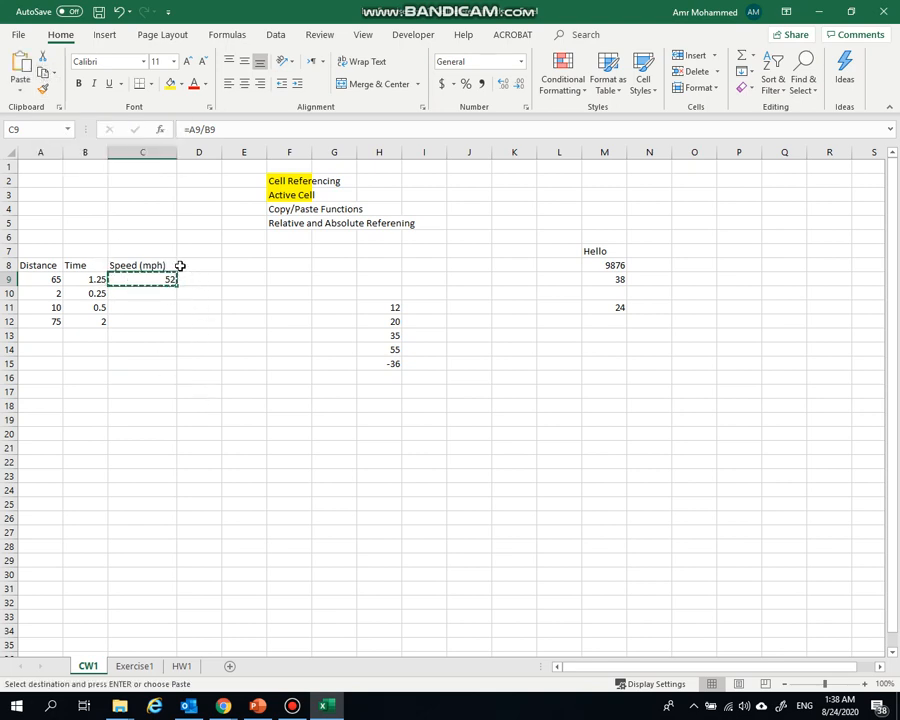
left_click(142, 292)
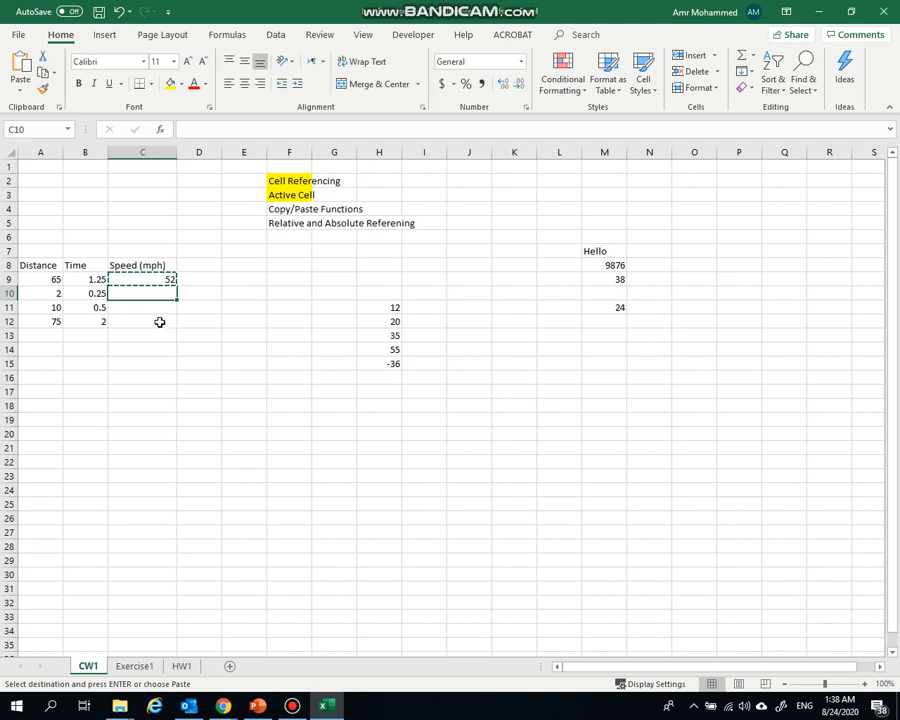
left_click(23, 67)
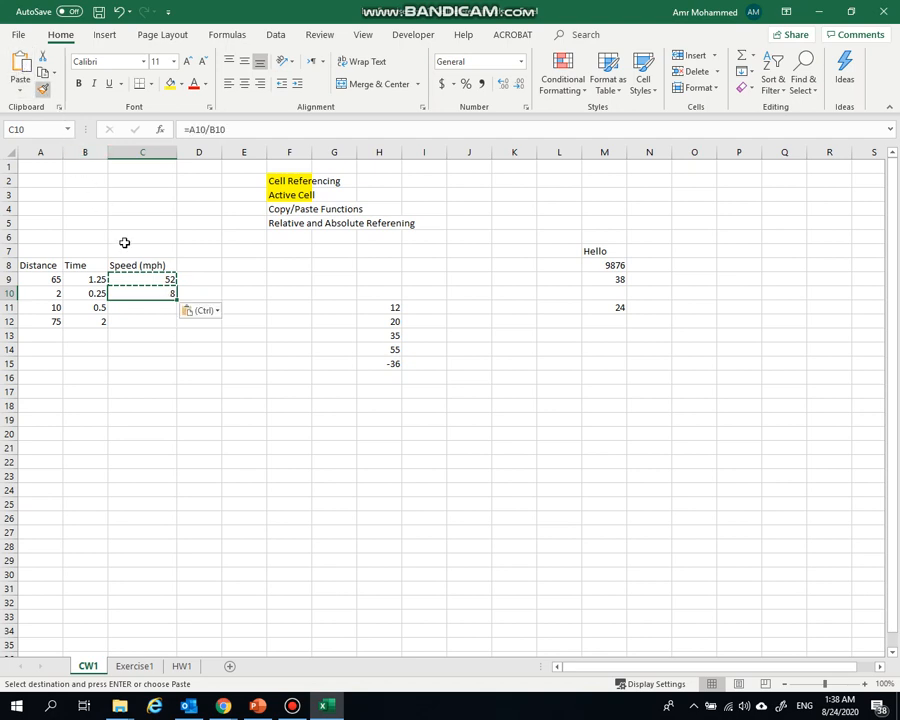
Examine the pasted formula in C10 and compare its cell references with those of the original in C9.
left_click(191, 374)
left_click(138, 293)
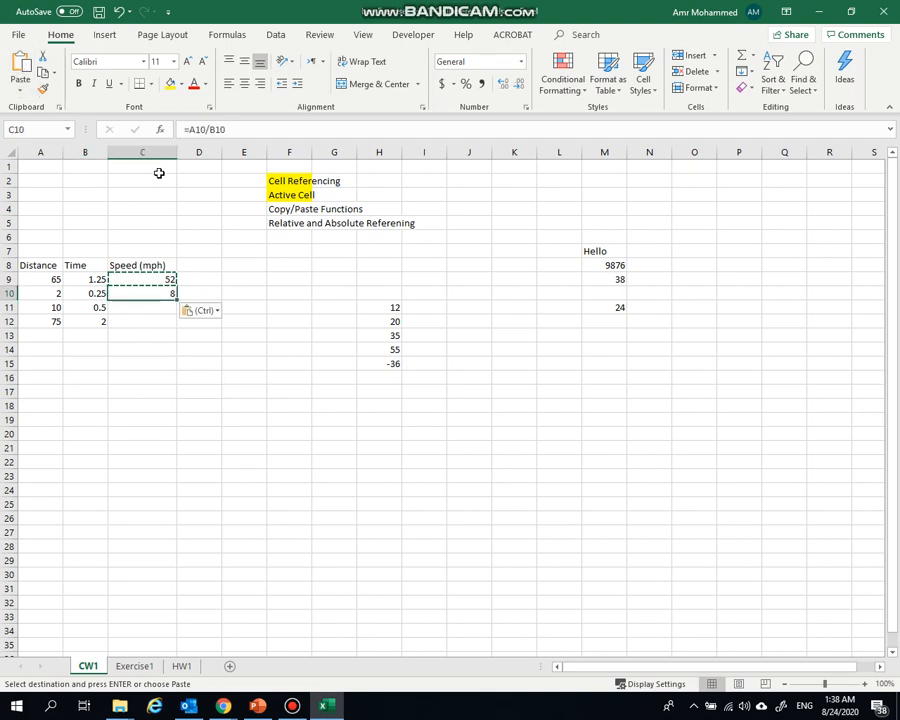
left_click(207, 130)
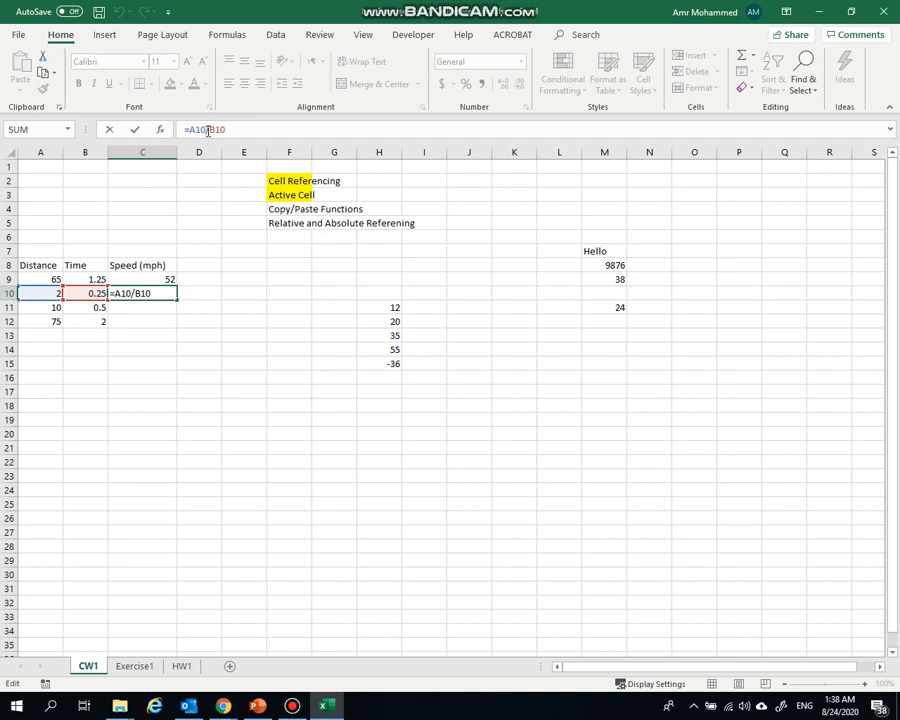
key("ctrl+Return")
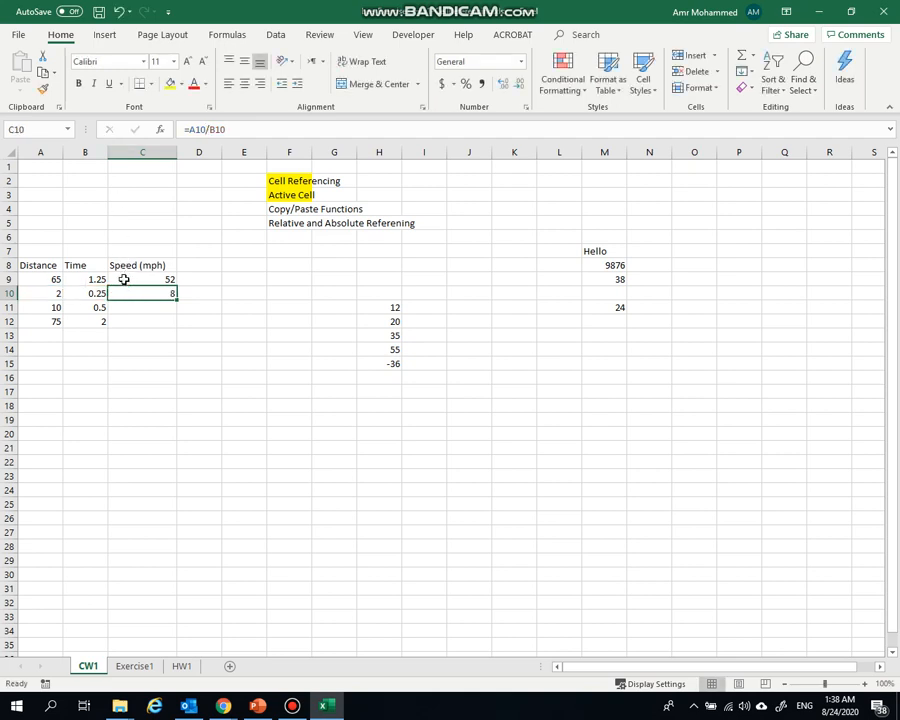
left_click(125, 279)
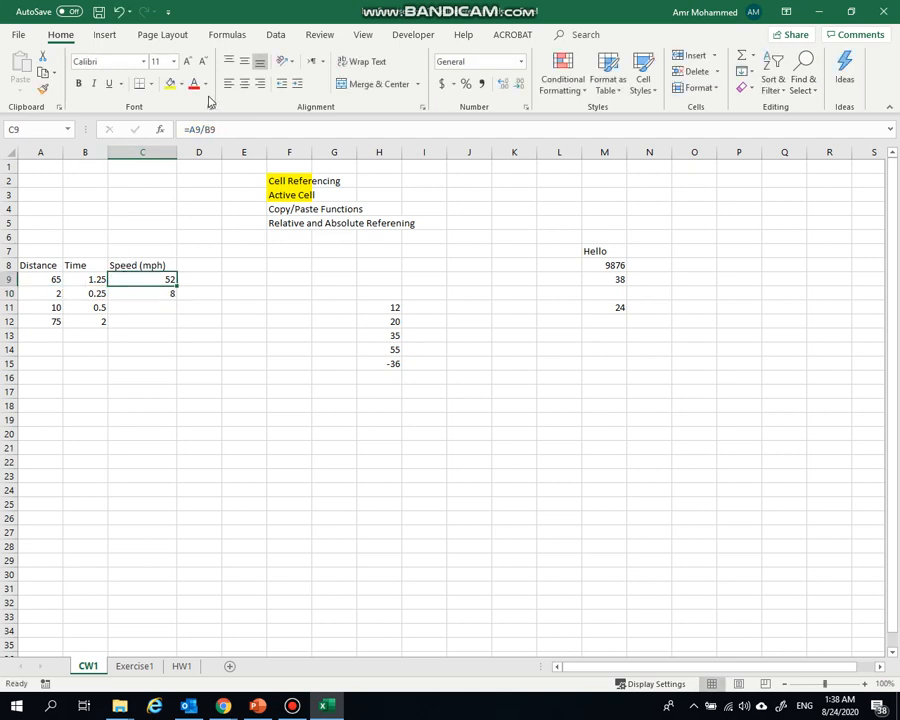
left_click(148, 294)
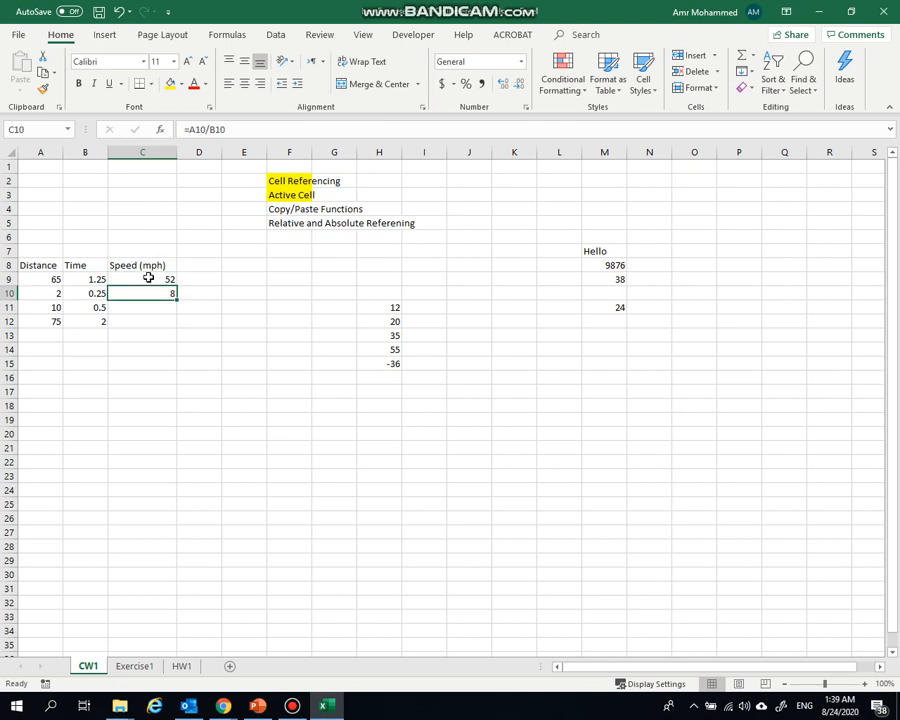
left_click(147, 279)
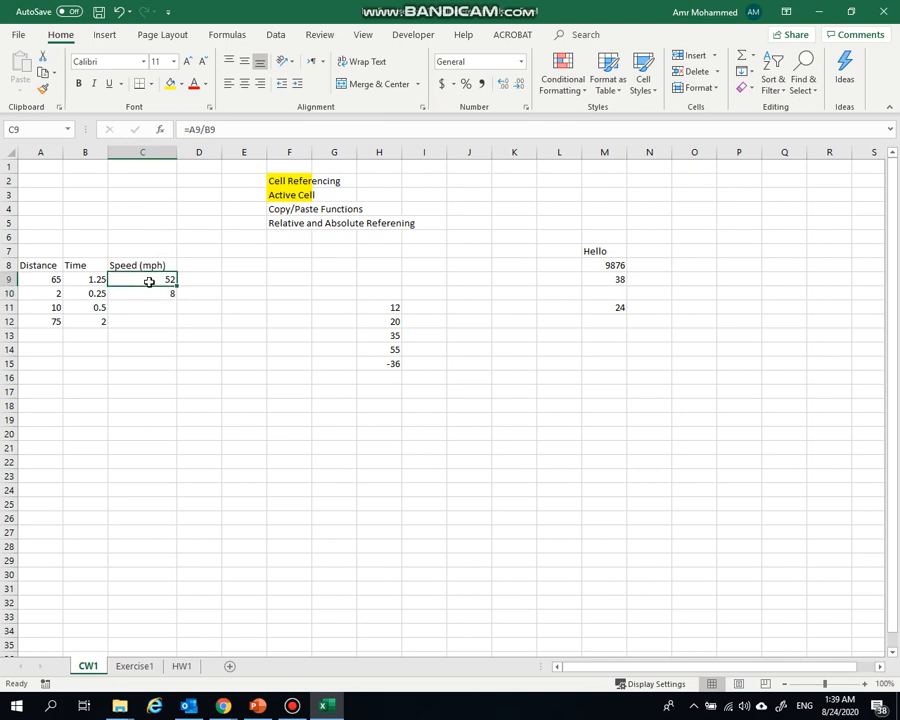
Copy the speed formula from C9 into D9 and compare the cell references of the two formulas.
key("ctrl+c")
left_click(195, 283)
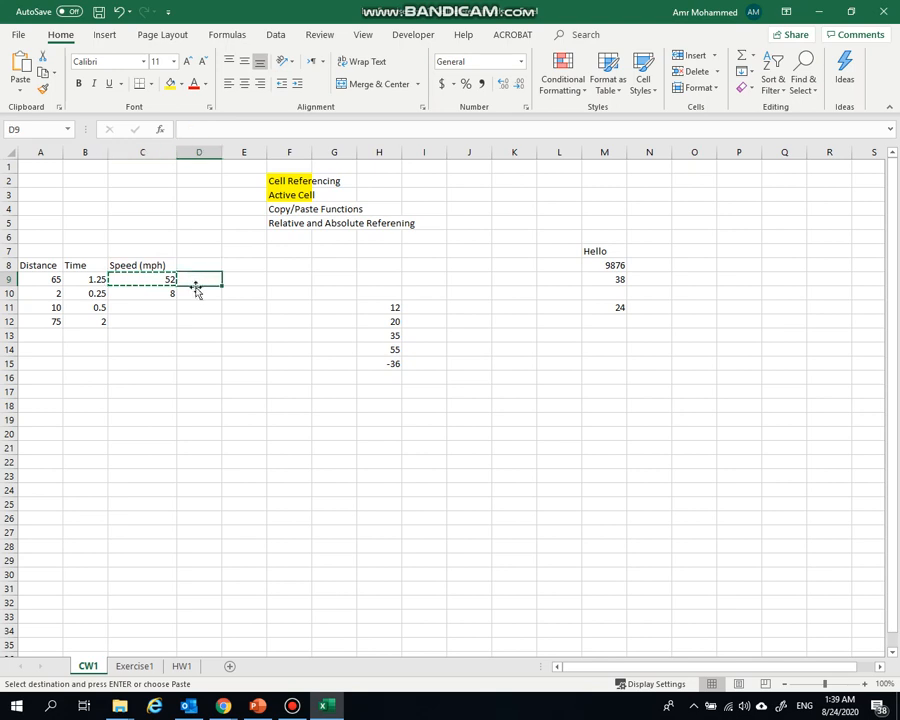
key("ctrl+v")
left_click(202, 324)
left_click(218, 279)
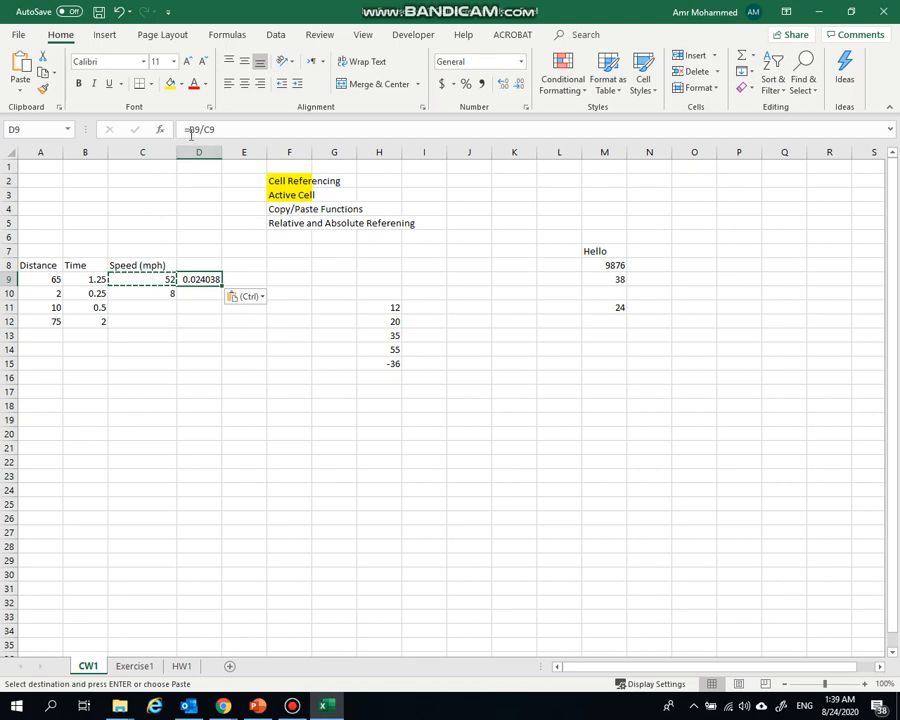
left_click(142, 278)
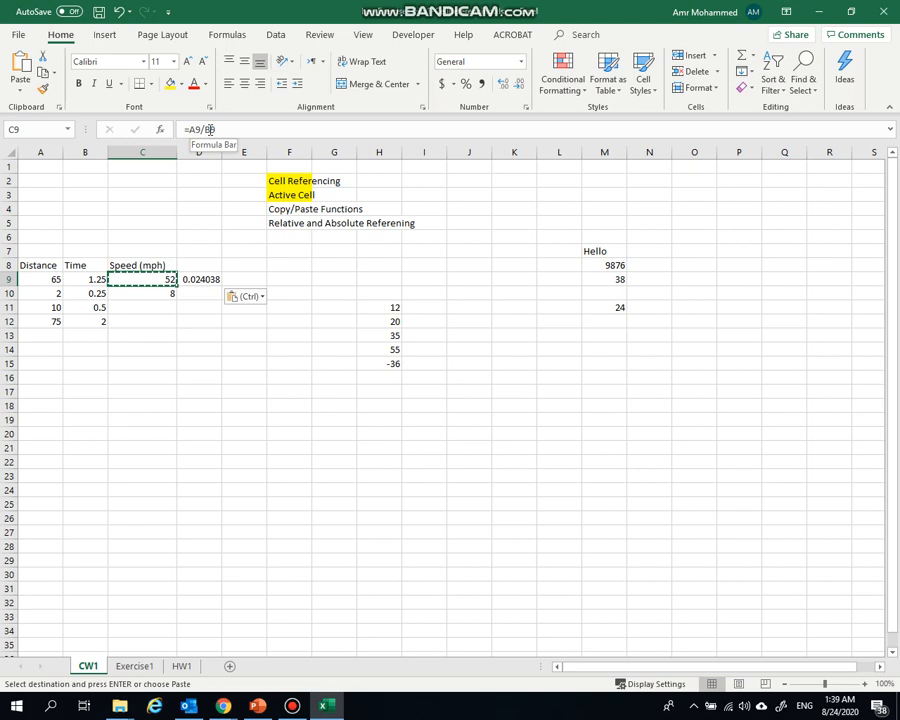
key("Escape")
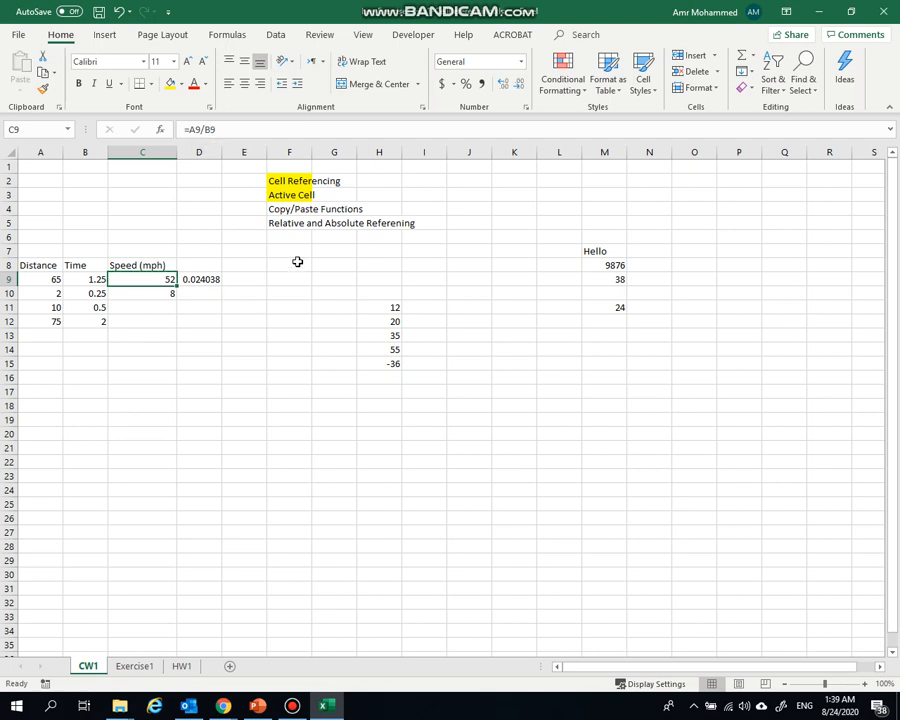
Highlight the "Relative and Absolute Referening" topic cell F5 in yellow.
left_click_drag(281, 221, 425, 221)
left_click(295, 262)
left_click(283, 222)
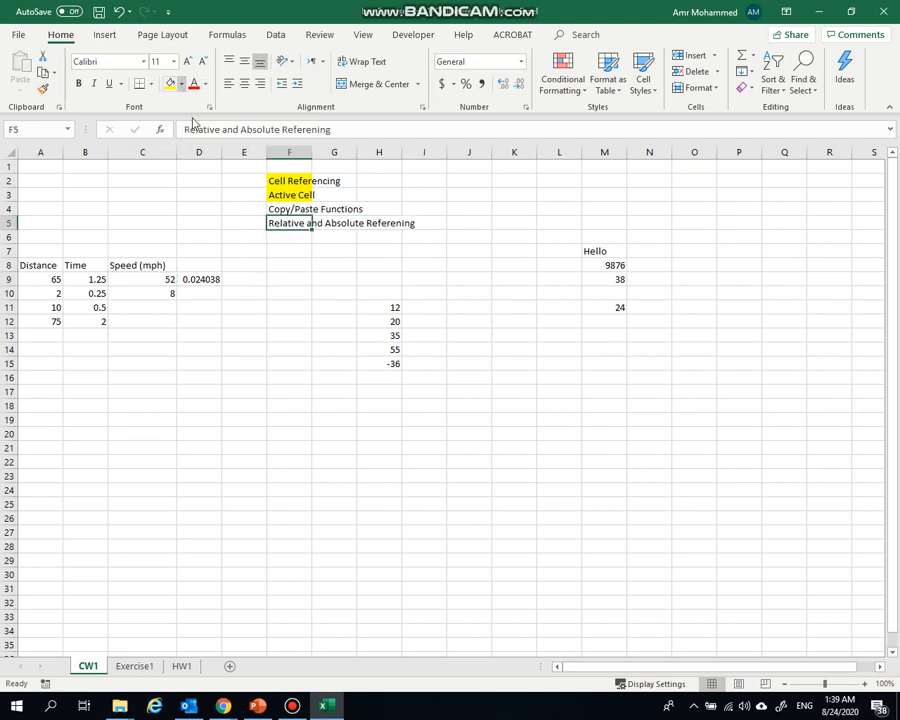
left_click(170, 83)
left_click(243, 448)
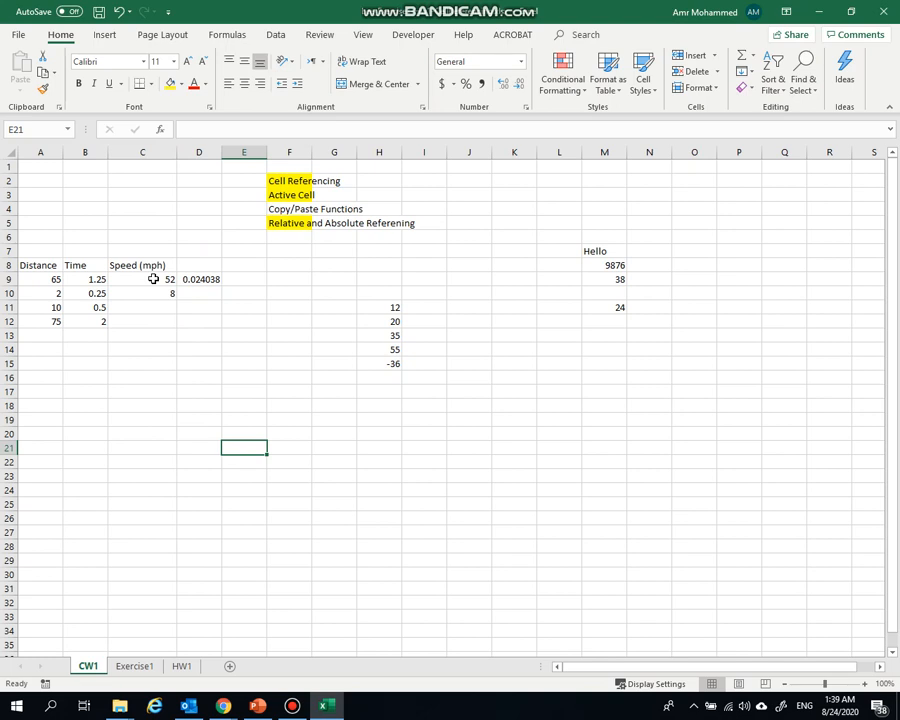
Clear the pasted formula from D9.
left_click(194, 281)
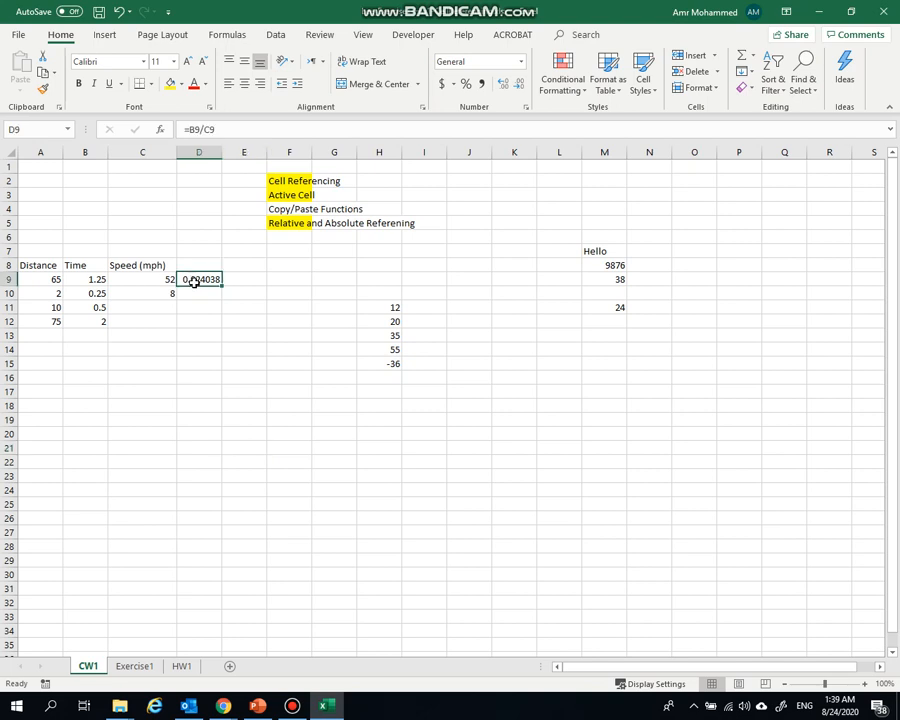
key("Delete")
left_click(206, 337)
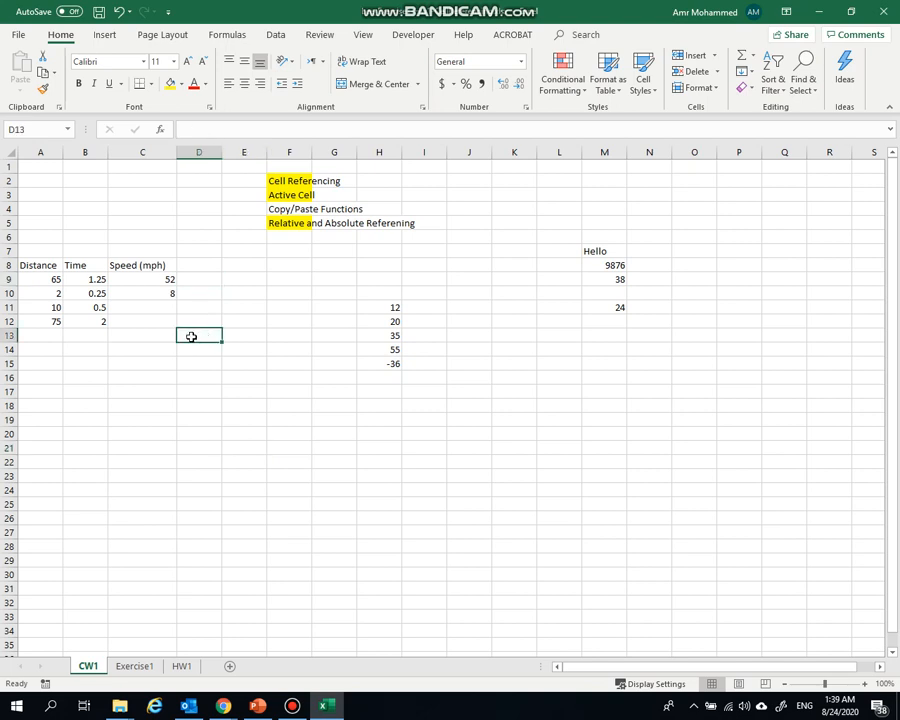
Fill the speed formula from C9:C10 down through C12.
left_click(148, 279)
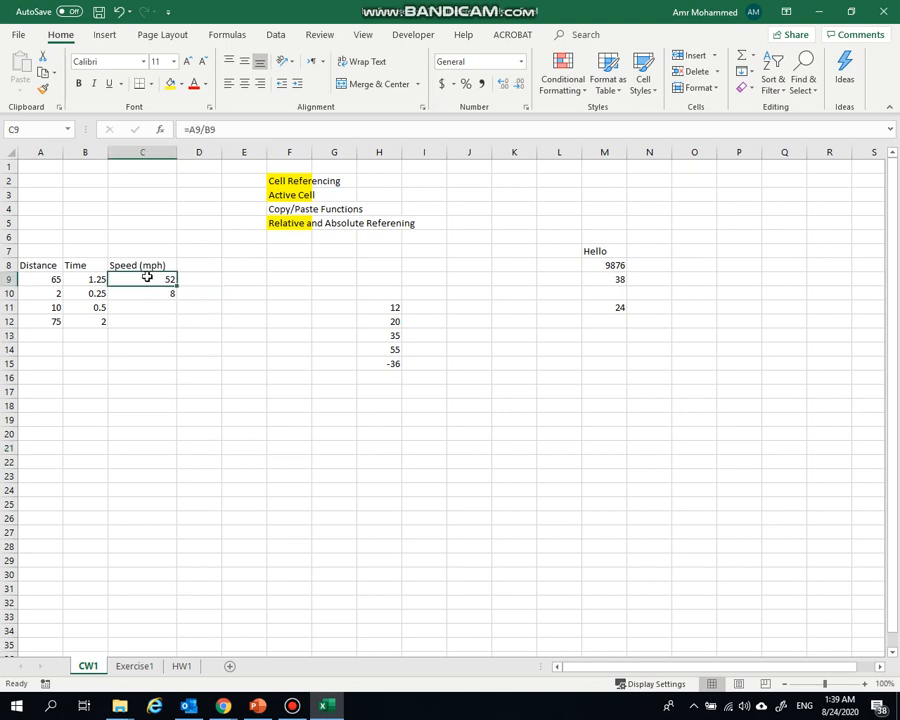
left_click_drag(146, 279, 149, 294)
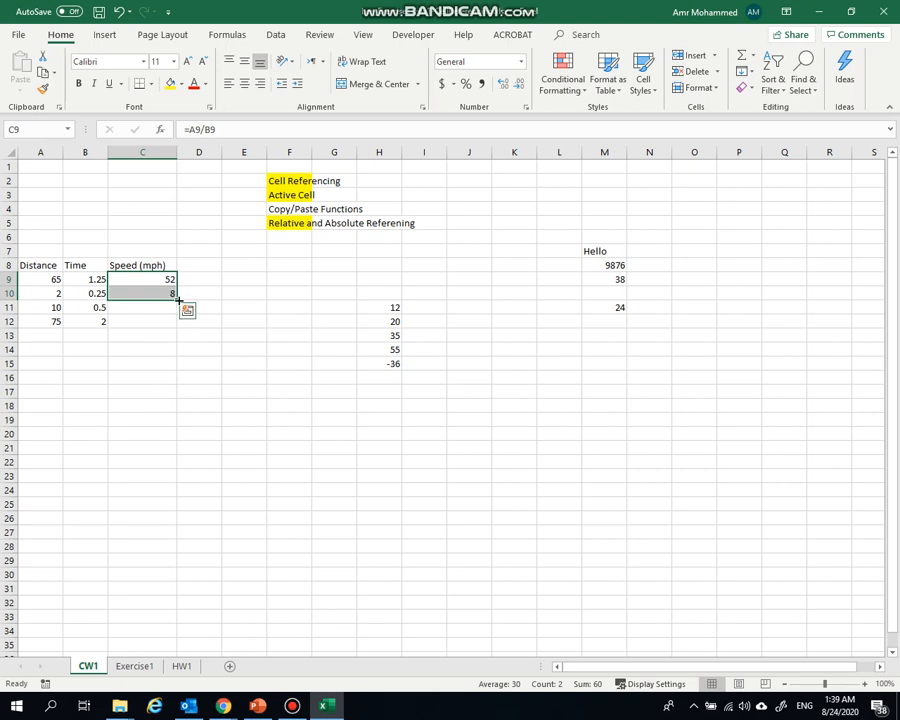
left_click_drag(182, 303, 178, 327)
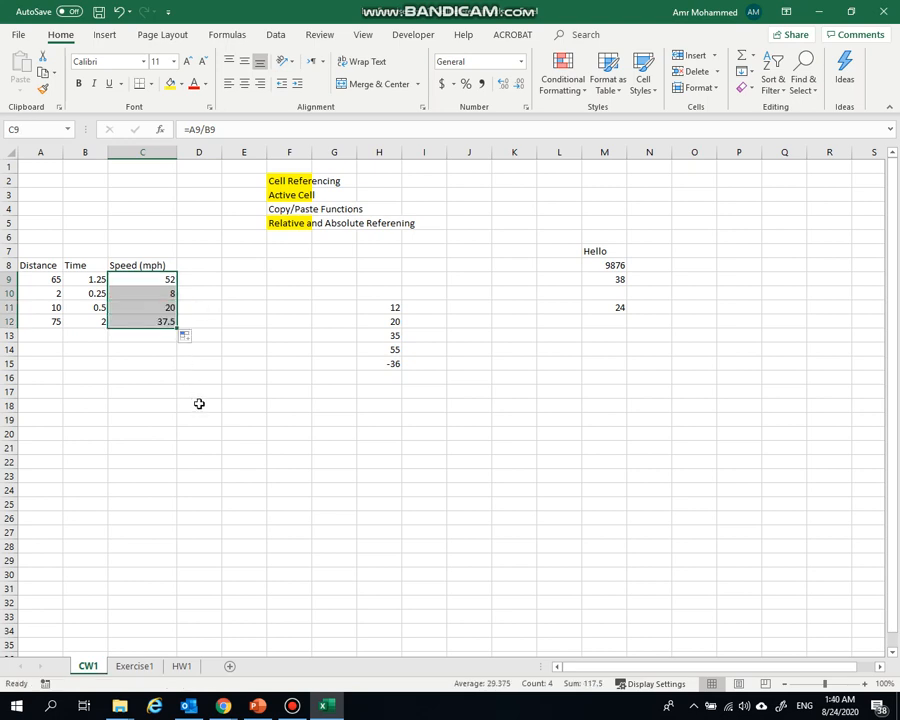
Examine the speed formulas in C9 to C12 one after another, comparing their row references.
left_click(158, 279)
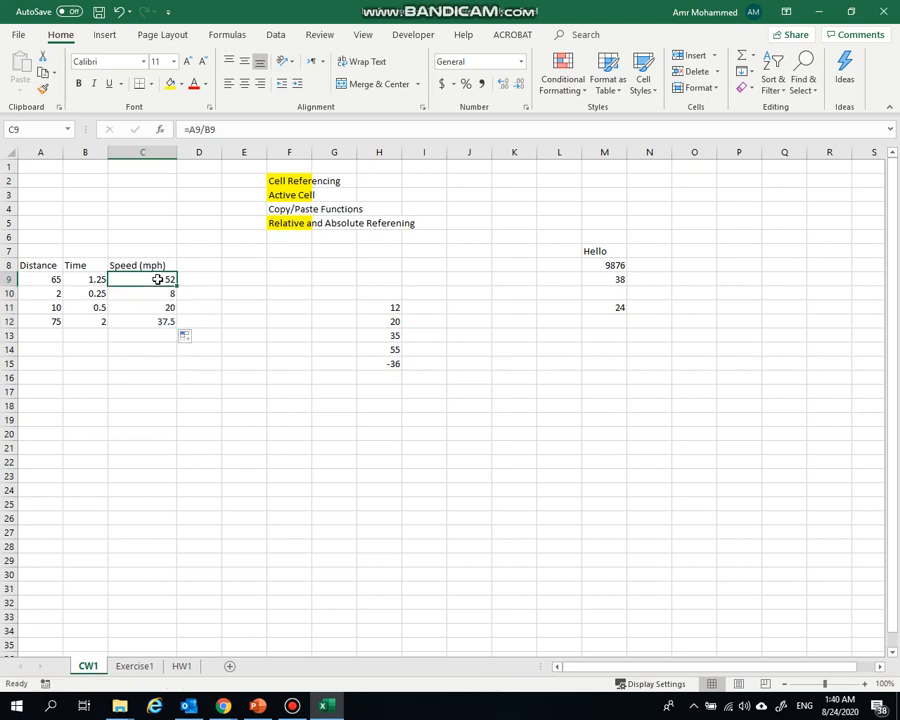
key("Down")
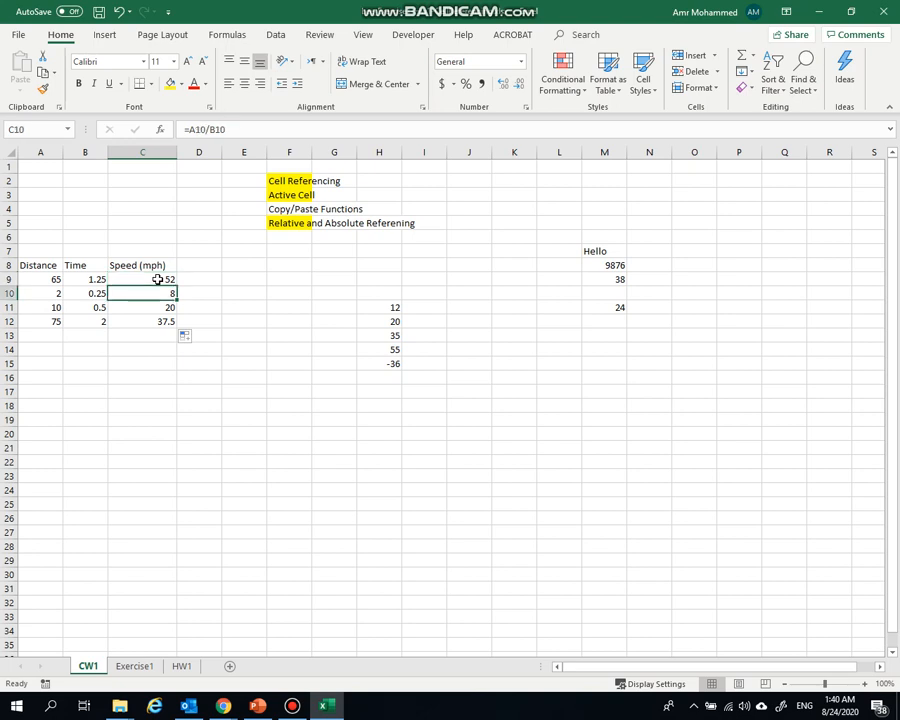
key("Down")
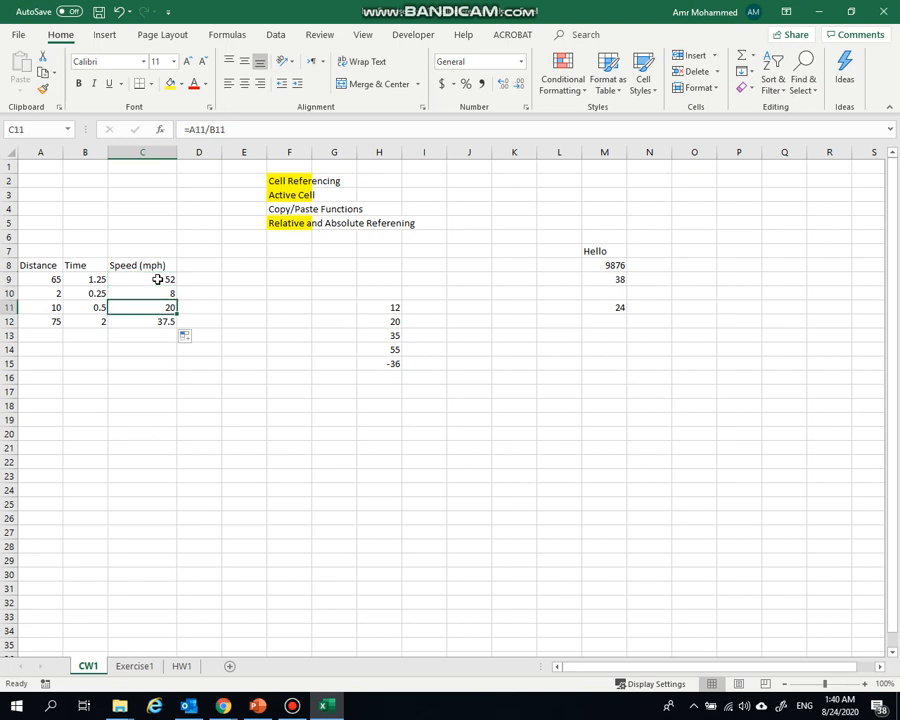
key("Down")
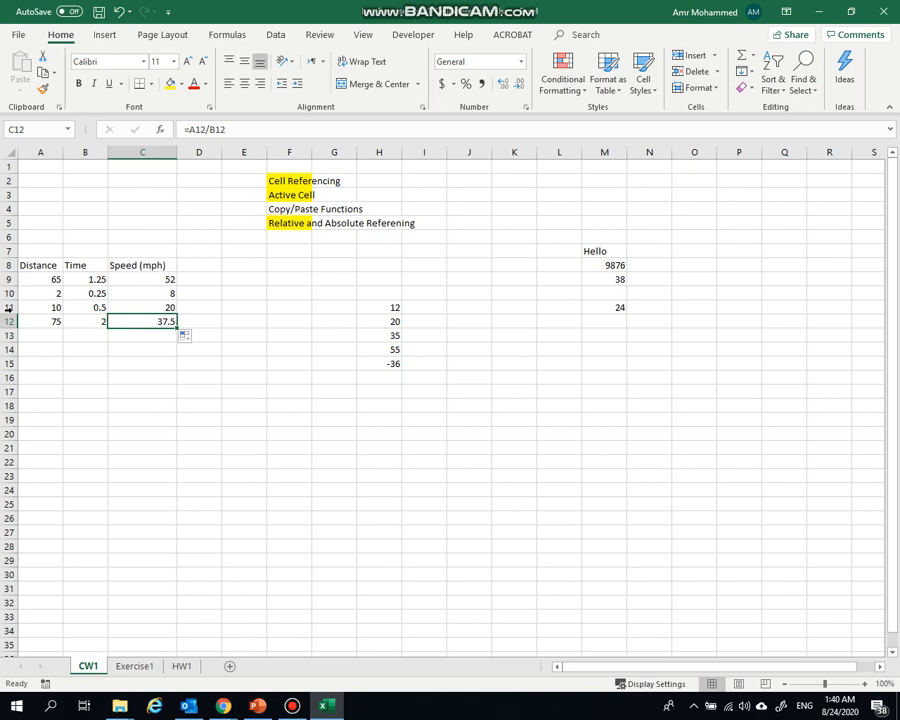
Move the Speed (mph) column from C8:C12 to E8:E12.
left_click(87, 280)
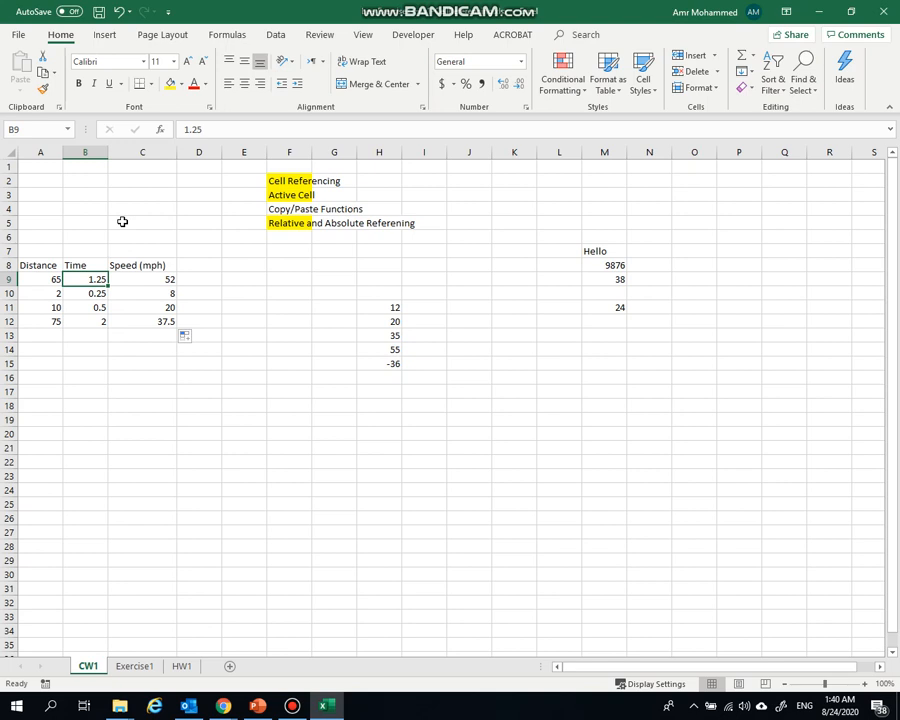
left_click_drag(143, 263, 235, 324)
left_click_drag(230, 380, 212, 380)
Enter the column heading "Time (Minutes)" in C8.
left_click(146, 266)
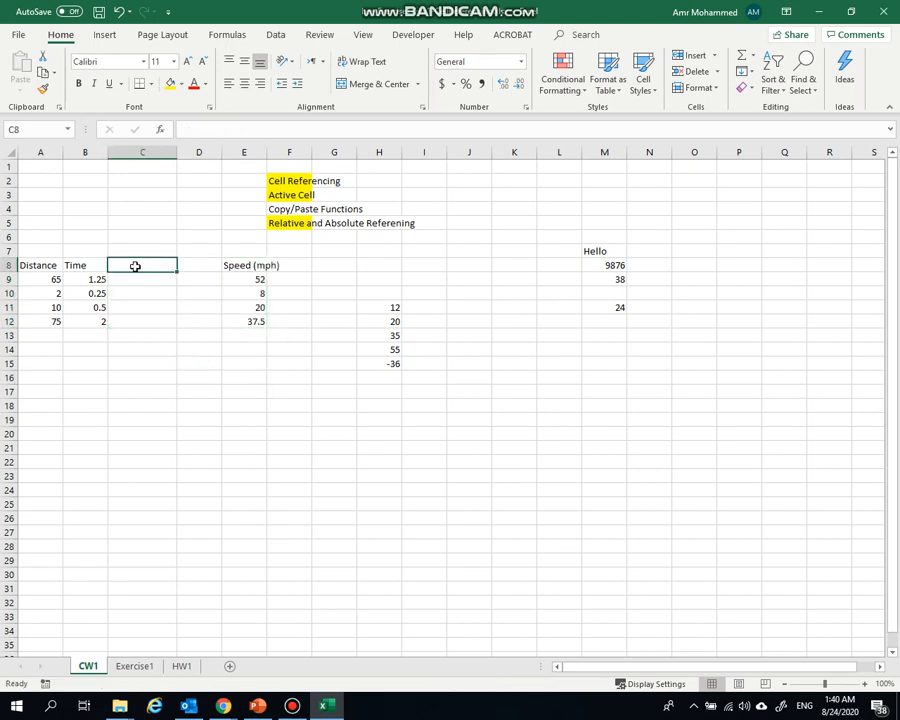
type("Speed")
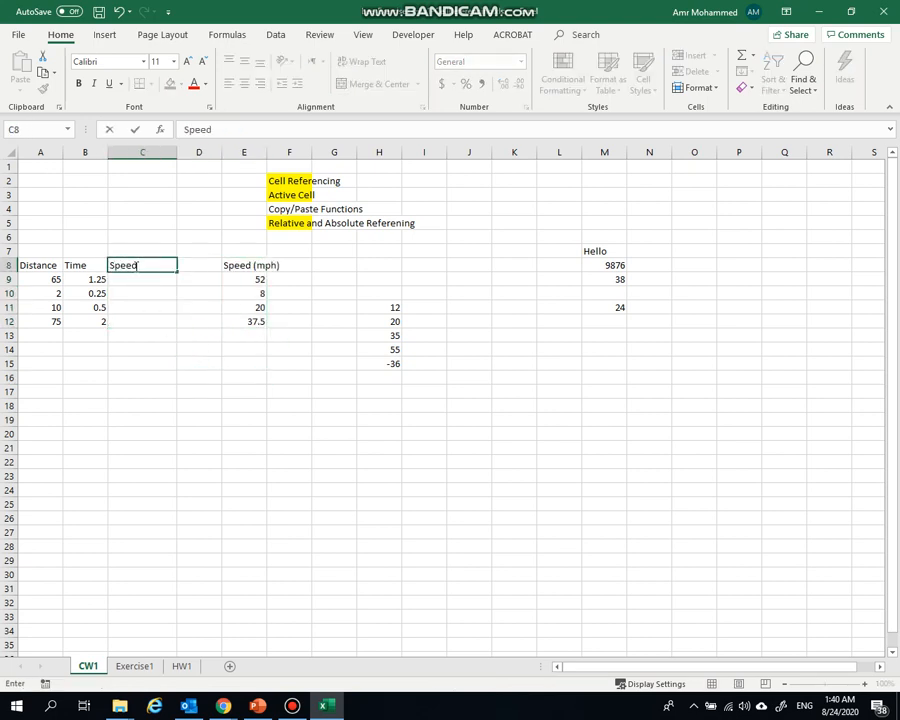
key("BackSpace")
key("BackSpace")
key("BackSpace")
key("BackSpace")
key("BackSpace")
type("rt")
key("BackSpace")
key("BackSpace")
type("Time (Minu")
key("BackSpace")
key("BackSpace")
type("nut")
key("BackSpace")
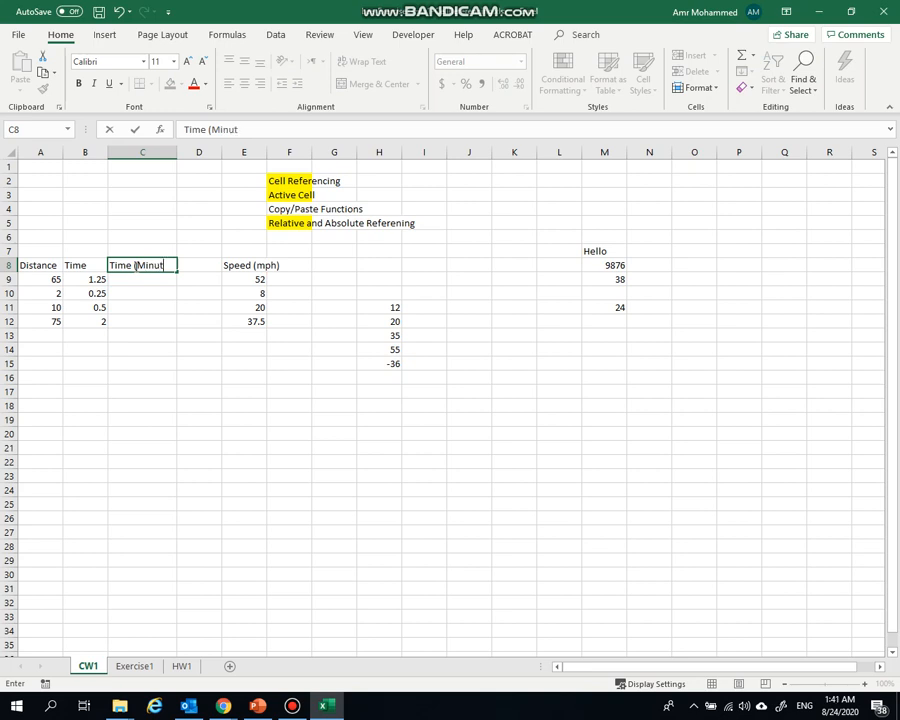
type("tes)")
left_click(158, 335)
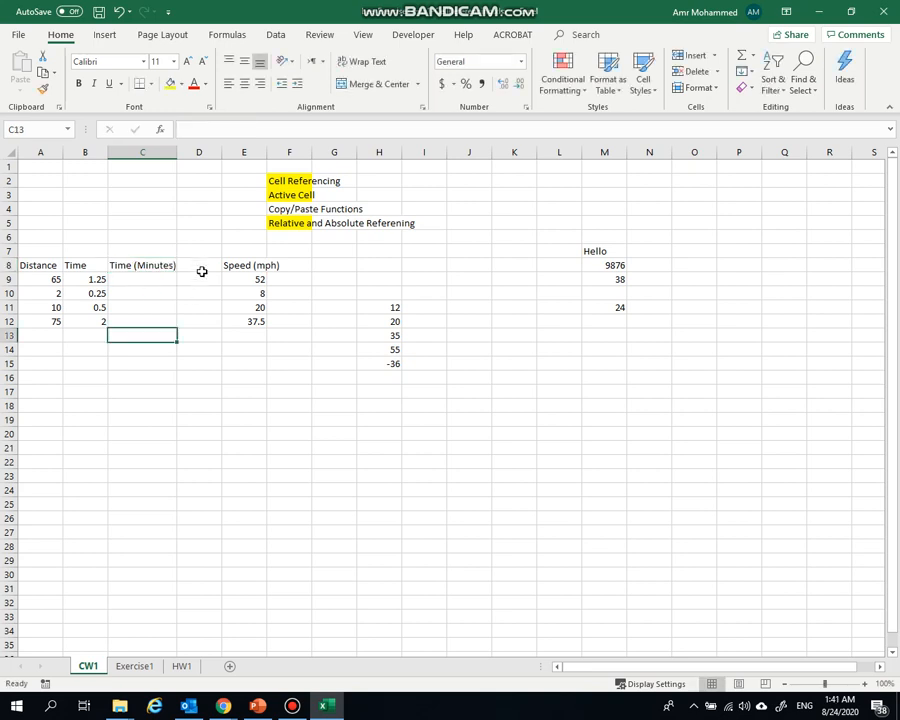
Enter the heading "Speed(ftps)" in D8 and widen column D to fit it.
left_click(201, 261)
type("Speed")
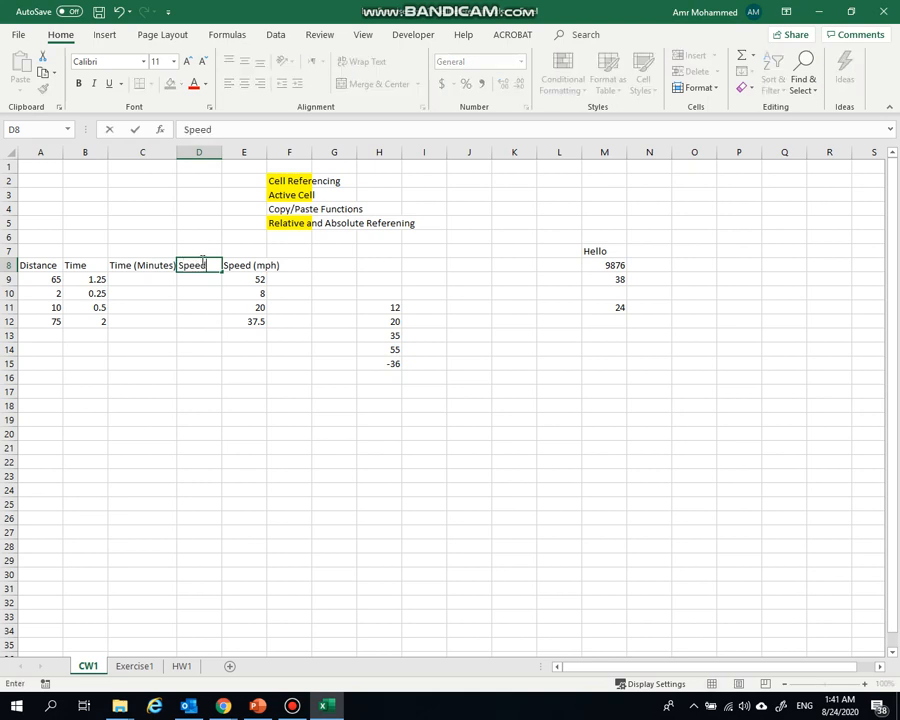
type("(ftps")
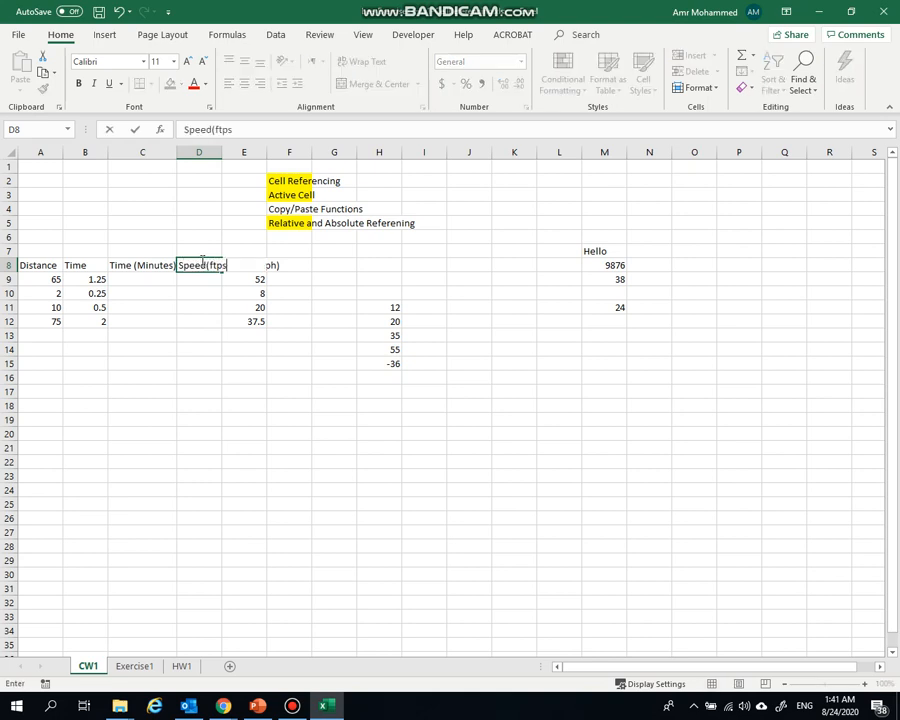
type("(")
key("BackSpace")
type(")")
left_click(208, 348)
left_click_drag(224, 152, 240, 152)
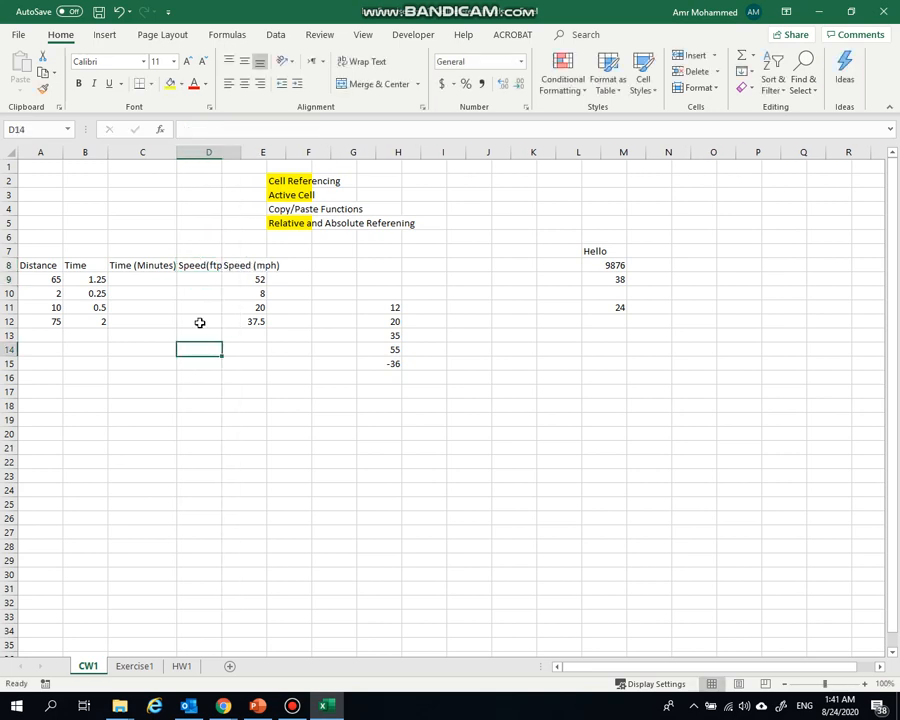
left_click(172, 485)
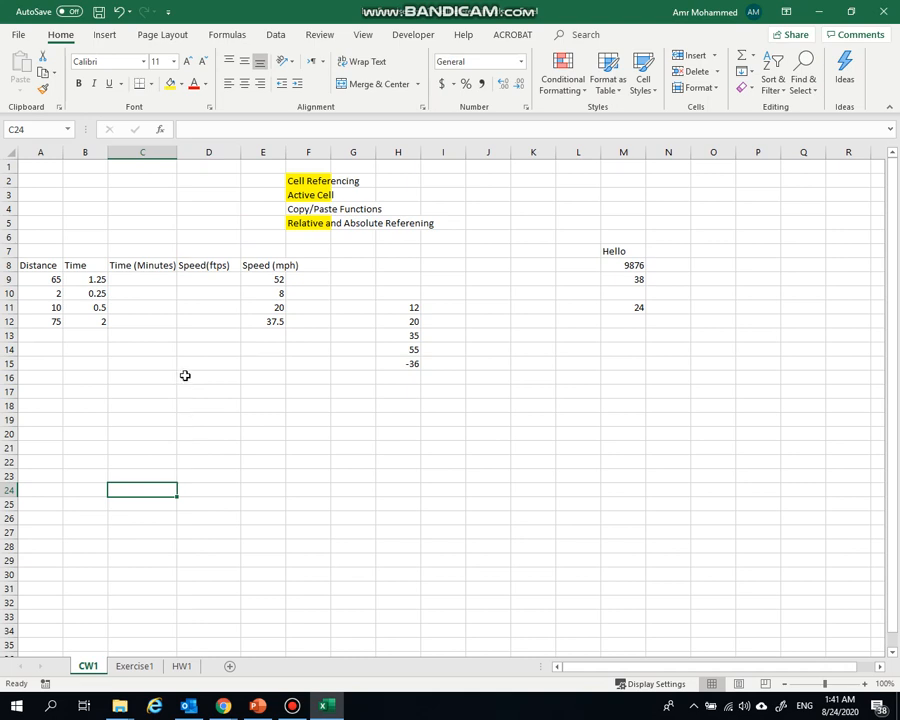
Enter the conversion factor 60 in C3 and highlight the cell in yellow.
left_click(140, 194)
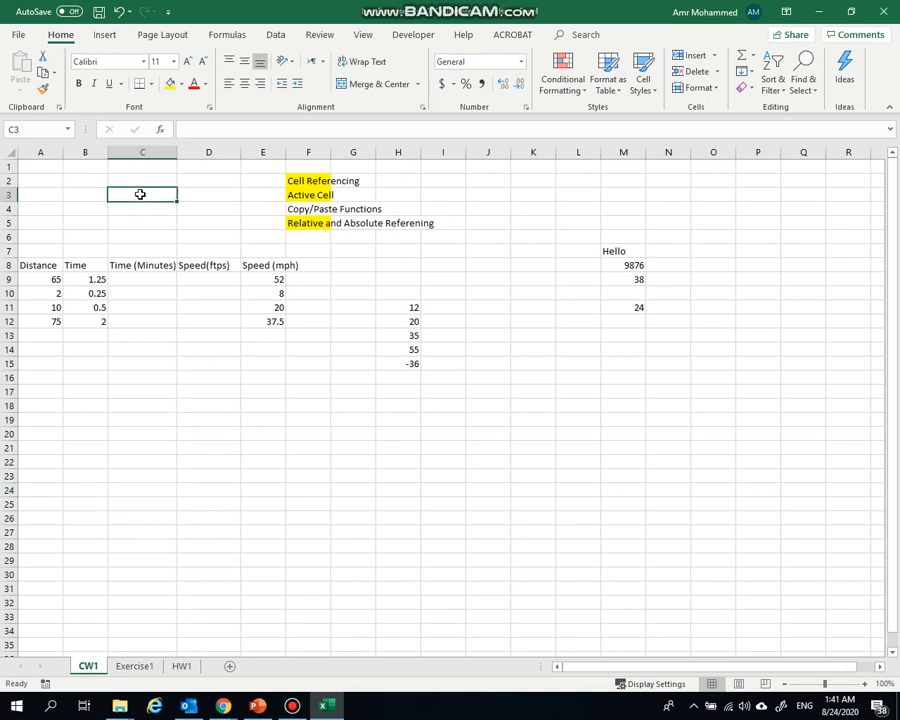
type("60")
left_click(140, 333)
left_click(151, 194)
left_click(170, 83)
left_click_drag(209, 349, 142, 349)
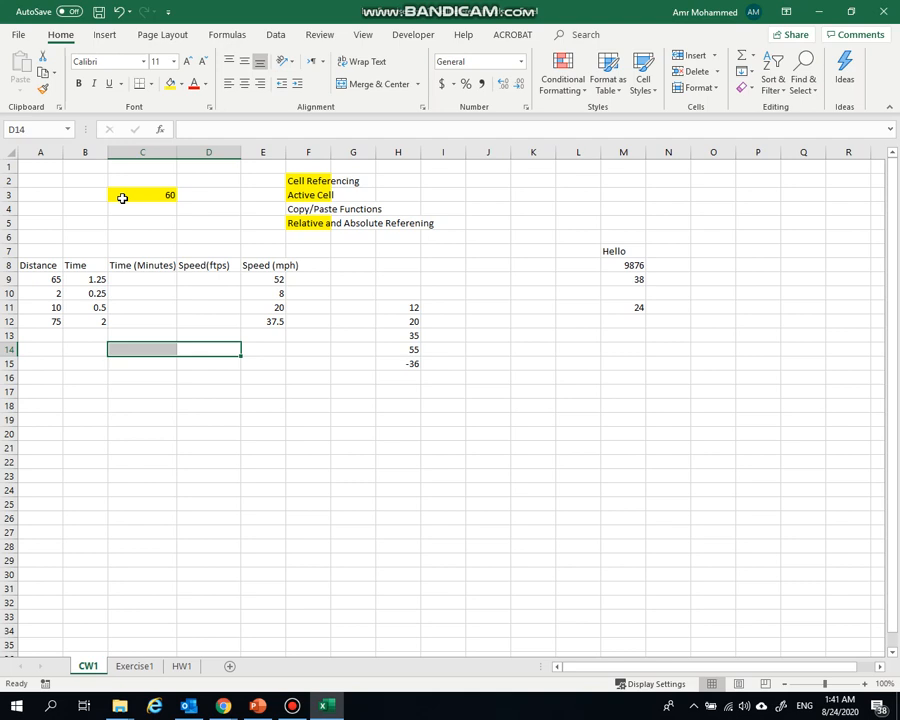
left_click(98, 429)
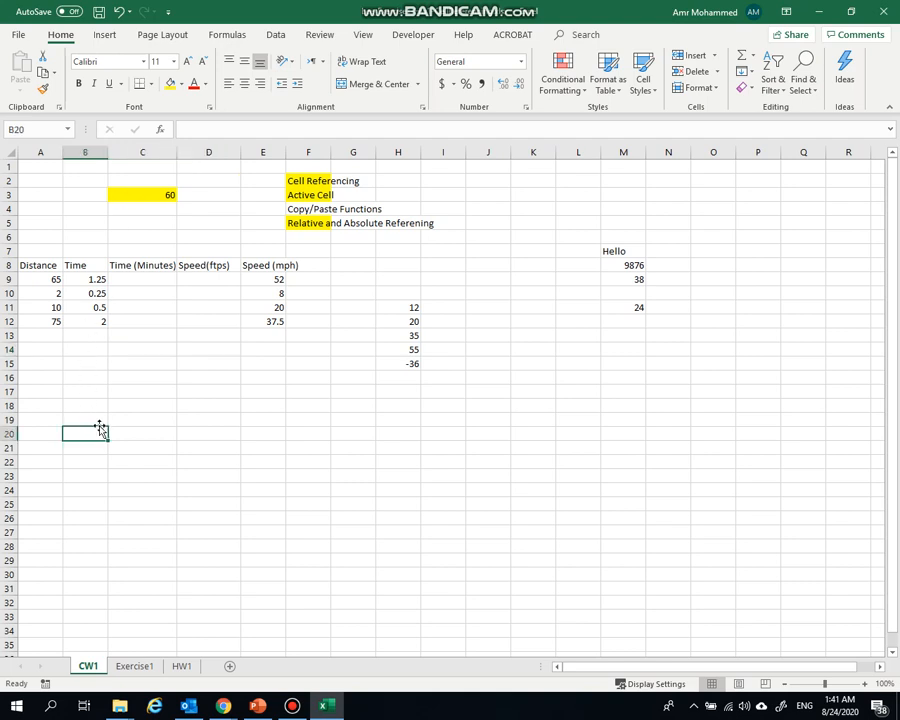
Build the formula =B9*C3 in C9 to convert the first time value to minutes.
left_click(78, 284)
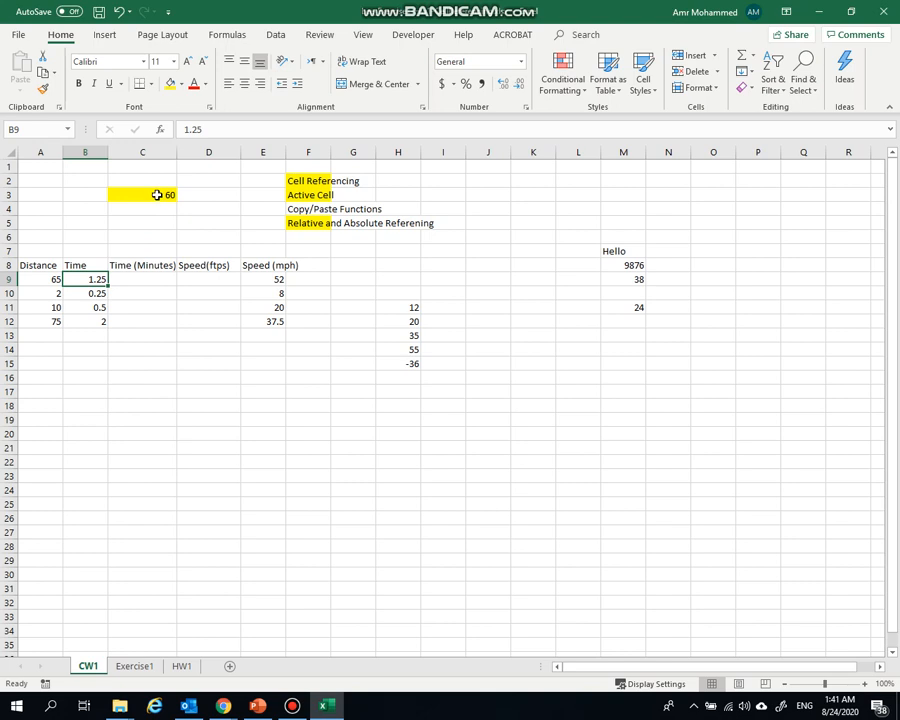
left_click(147, 281)
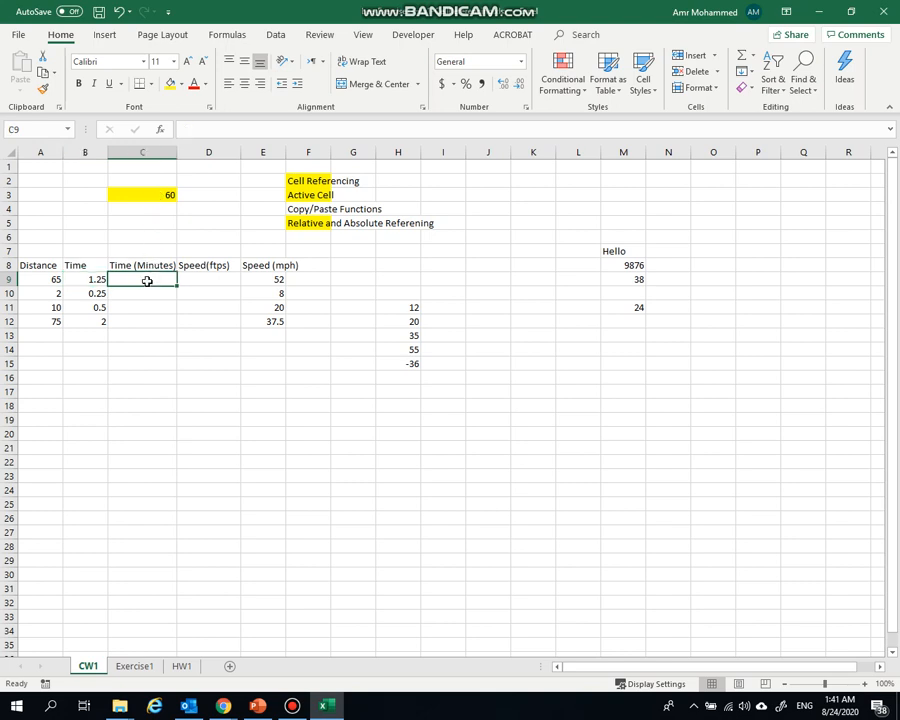
type("=")
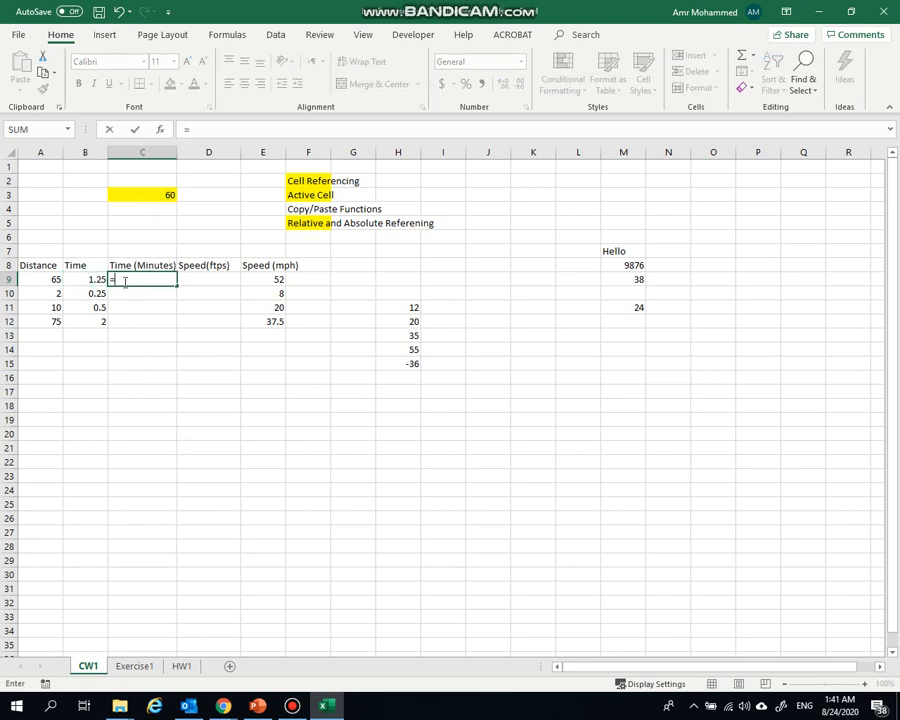
left_click(86, 283)
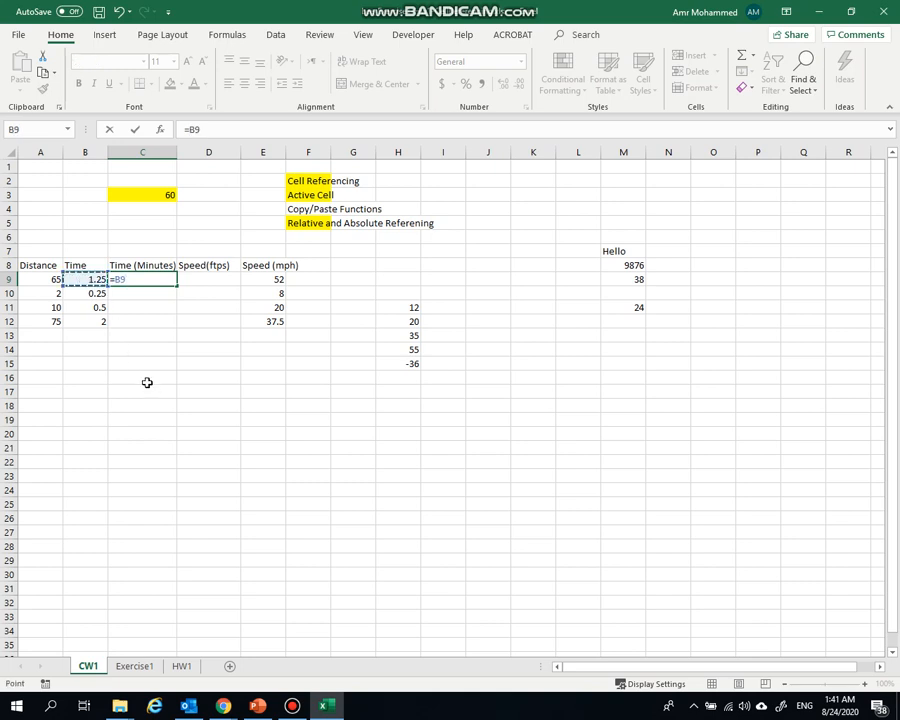
type("*")
left_click(145, 196)
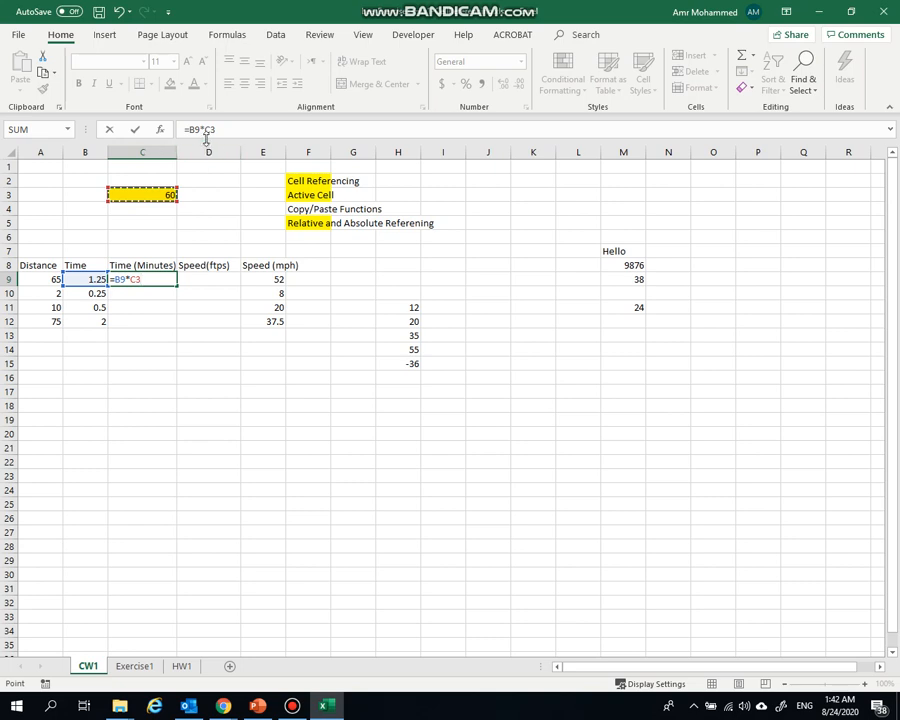
Cycle the C3 reference in the C9 formula through its mixed and relative forms and commit it as =B9*$C$3.
key("F4")
key("F4")
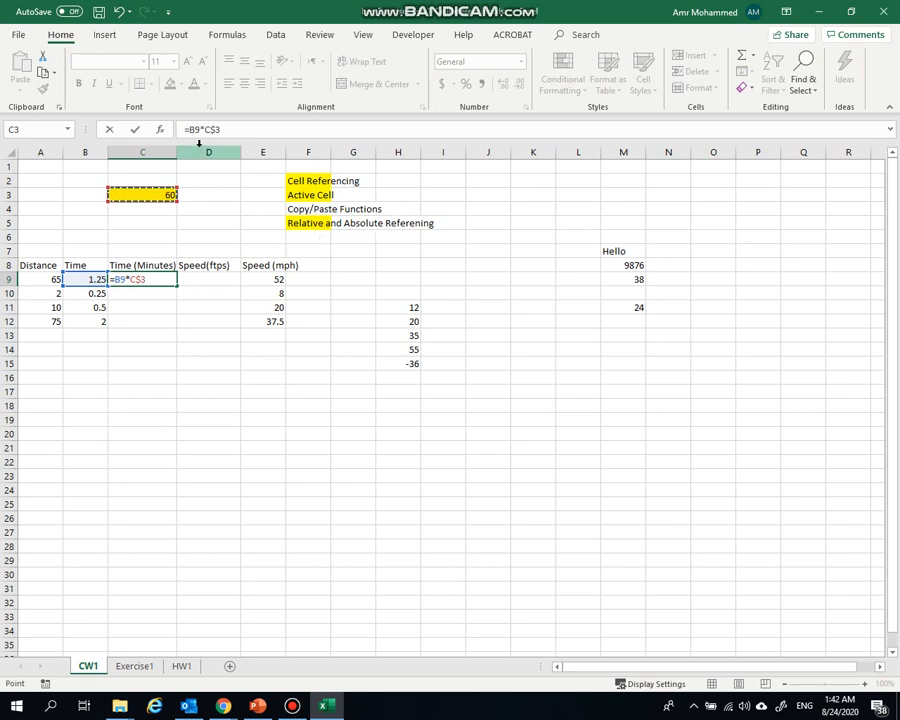
key("F4")
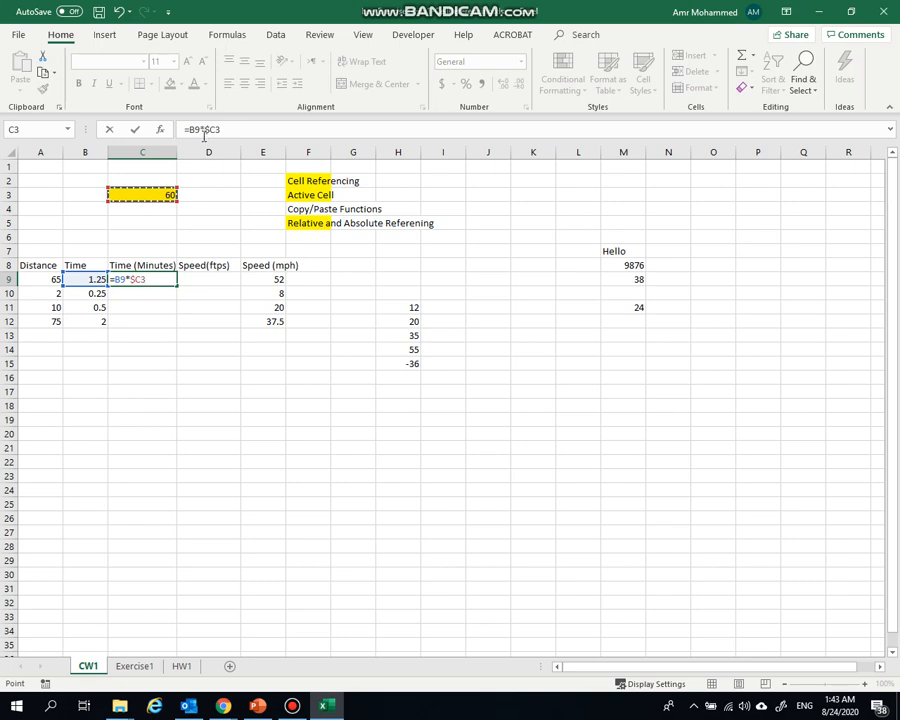
key("F4")
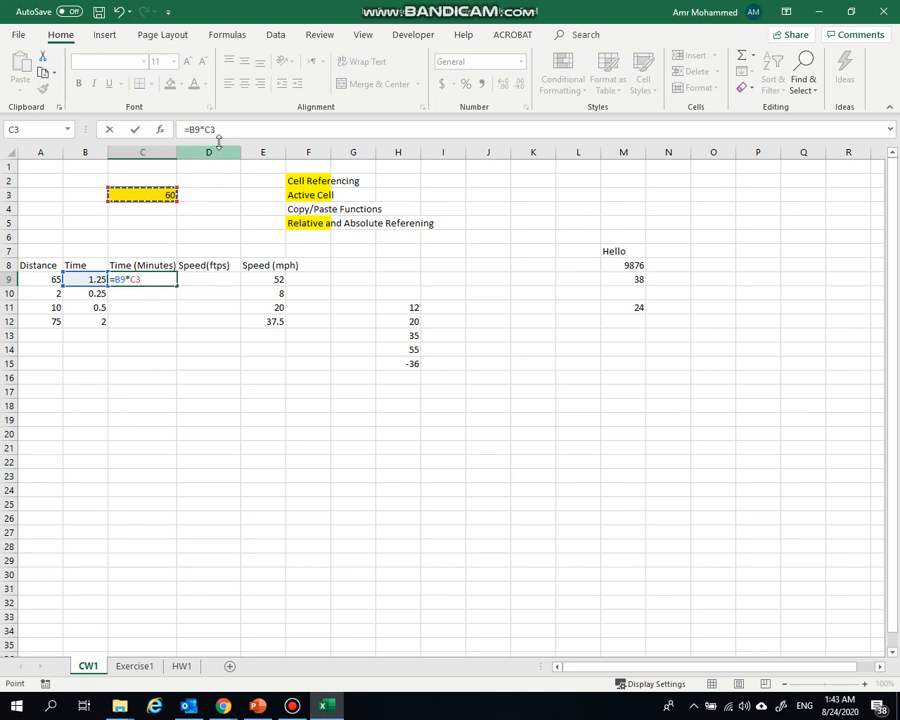
key("F4")
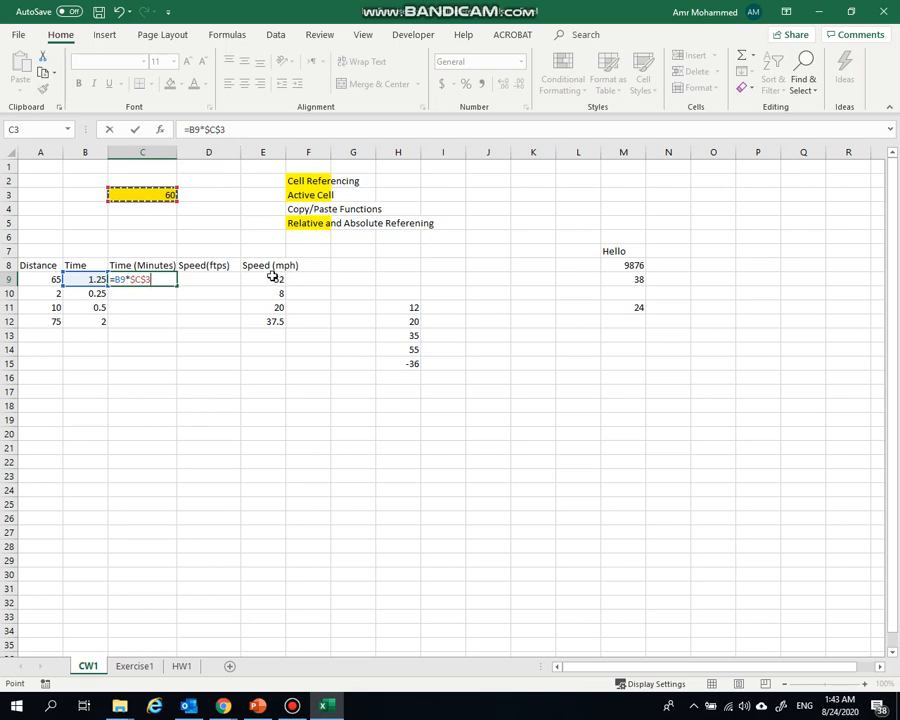
key("Return")
Fill the C9 formula down through C12 and check the cell references in each copied formula.
left_click(144, 280)
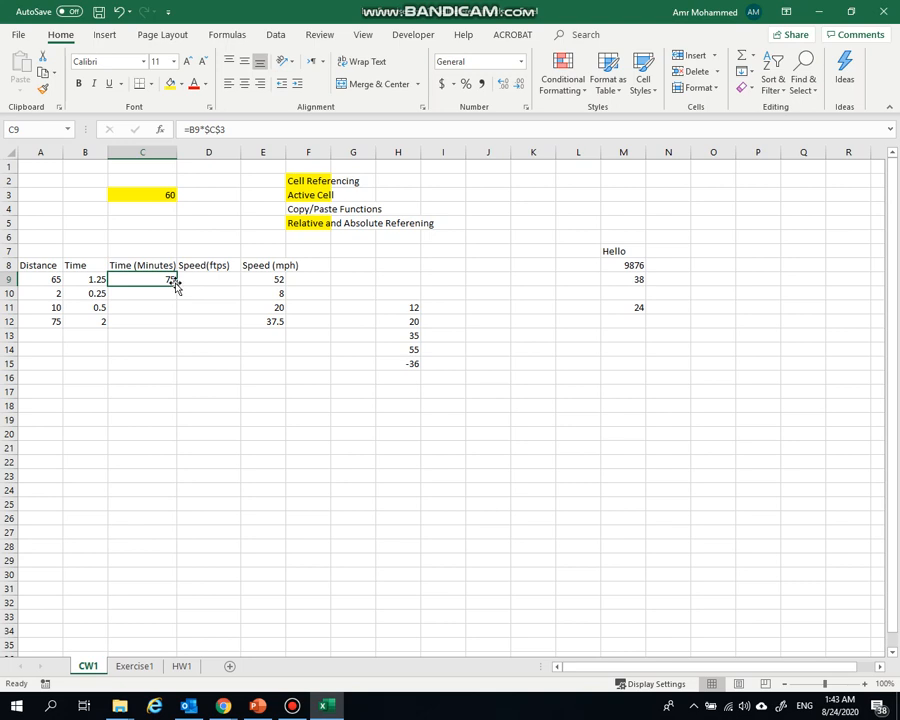
left_click_drag(175, 285, 175, 325)
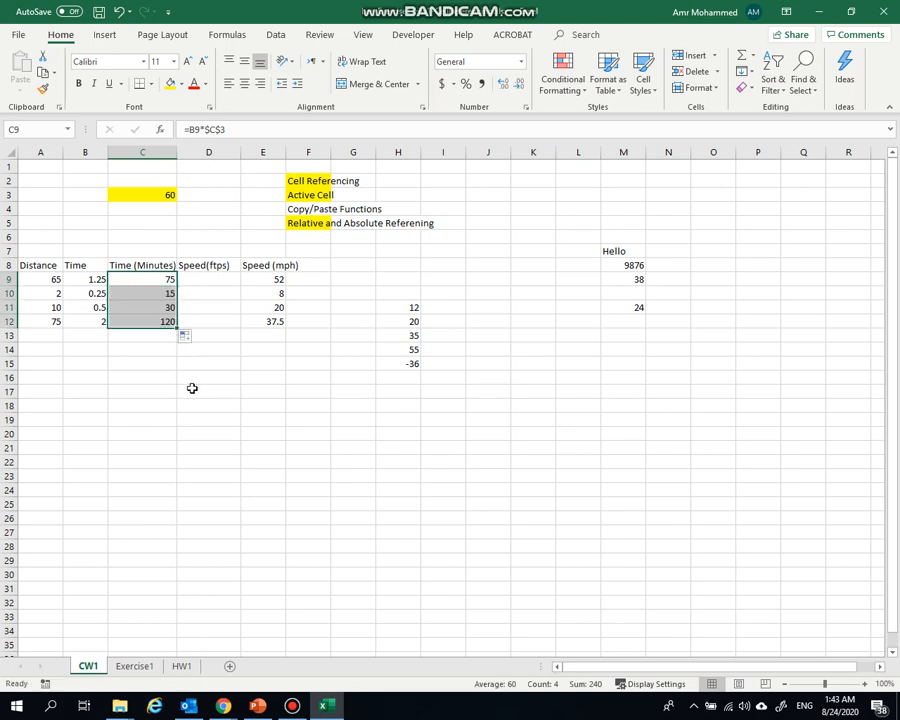
left_click(143, 296)
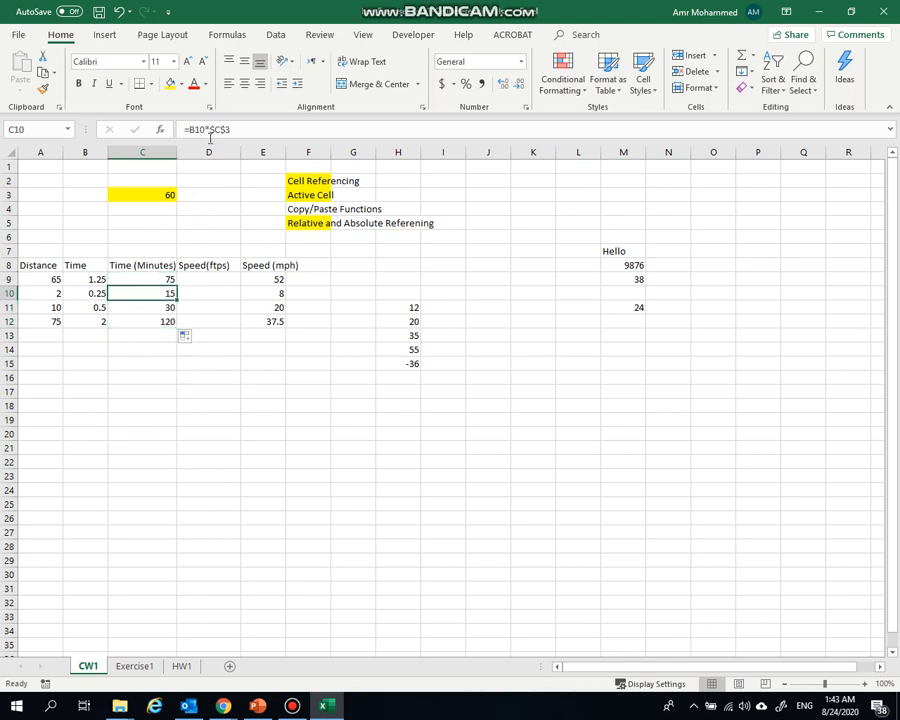
left_click(147, 307)
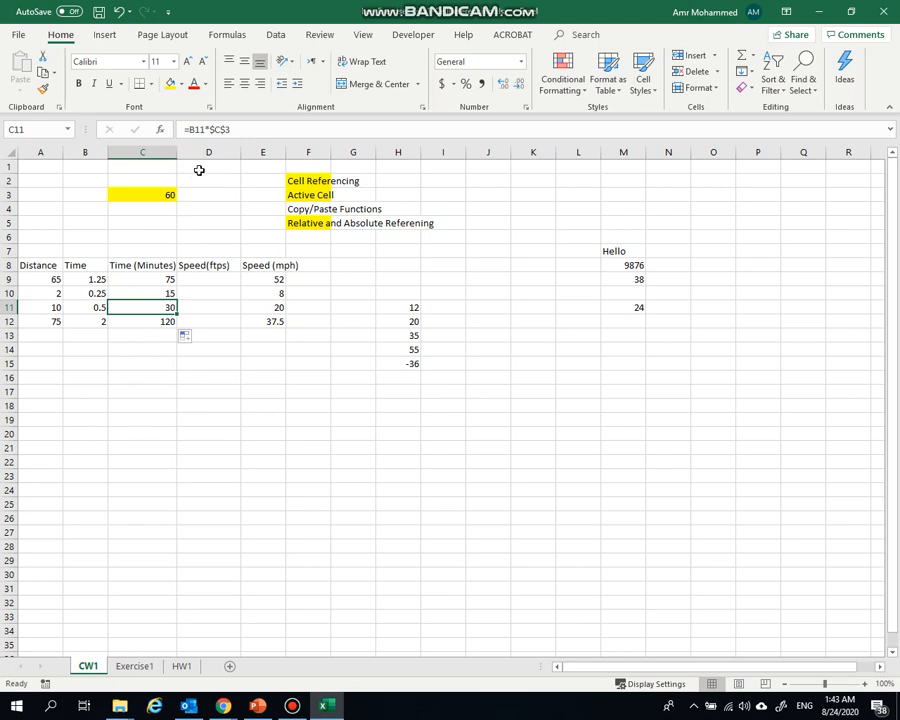
left_click(143, 319)
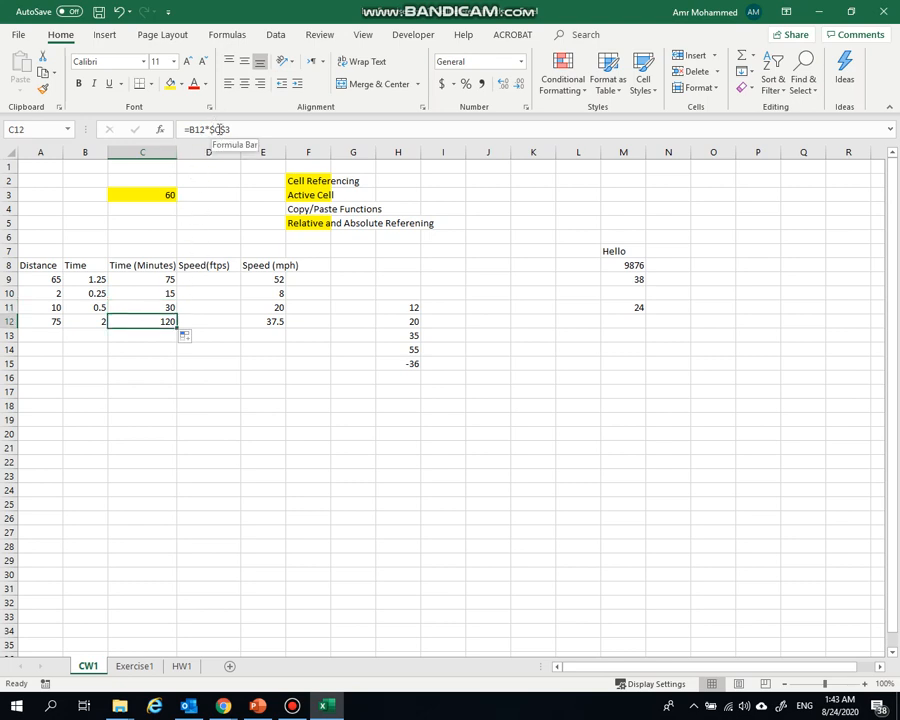
left_click(195, 379)
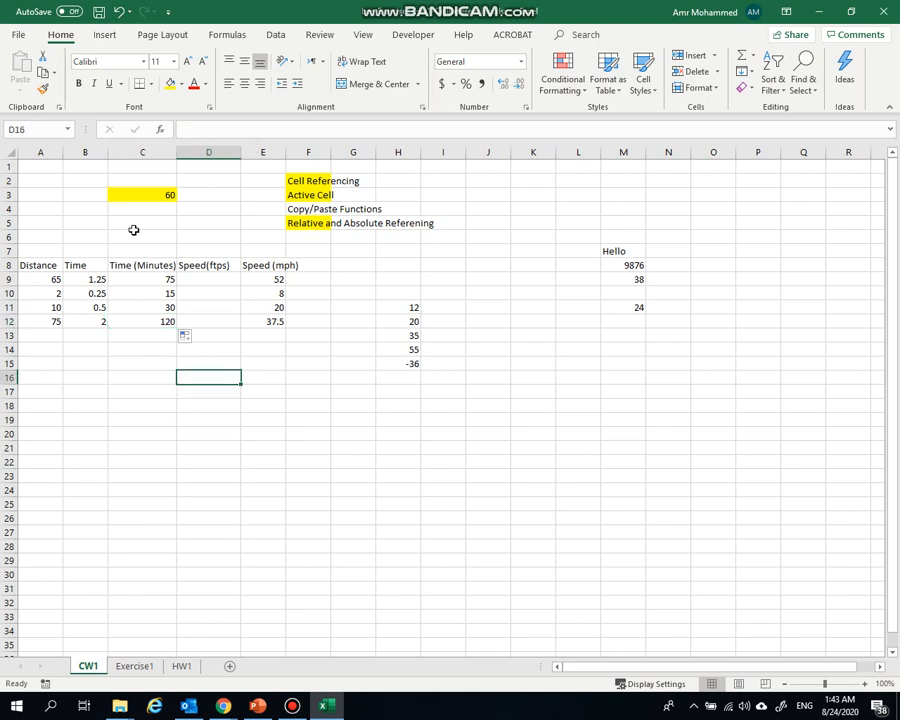
left_click(146, 281)
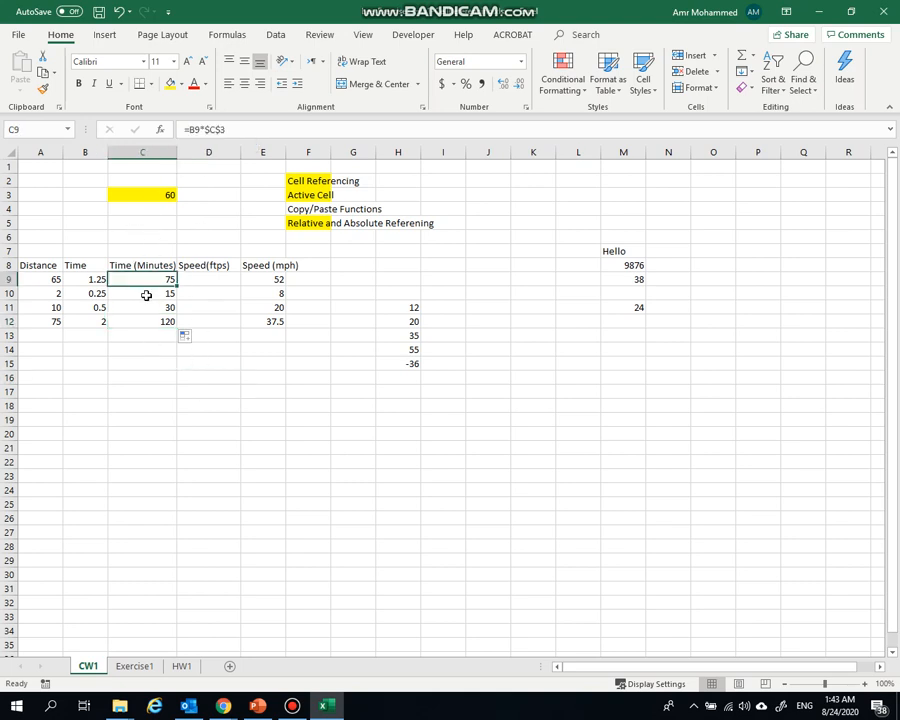
left_click(215, 129)
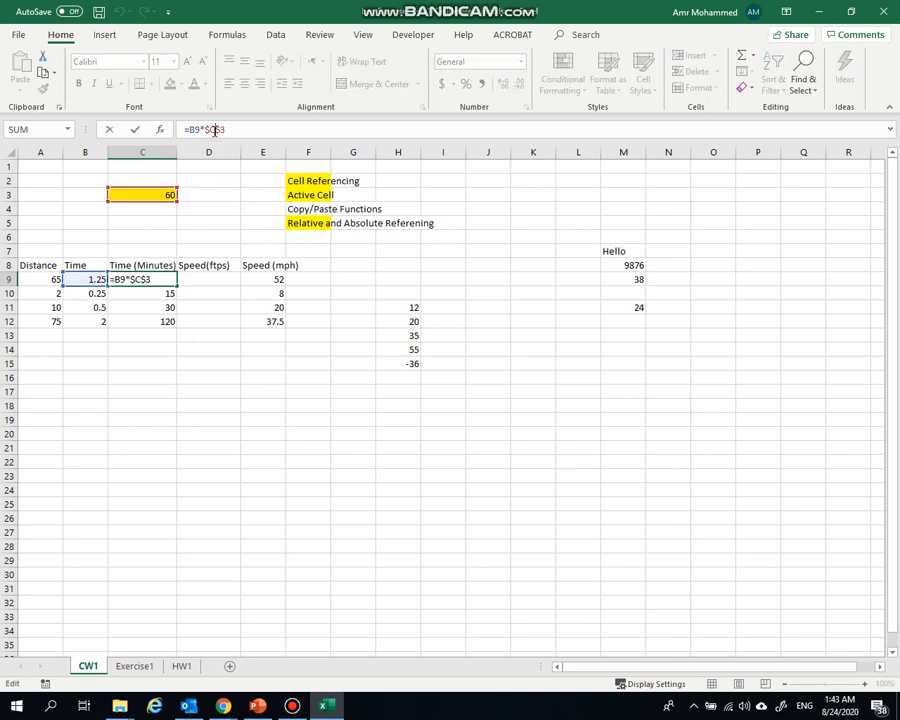
key("F4")
key("F4")
key("F4")
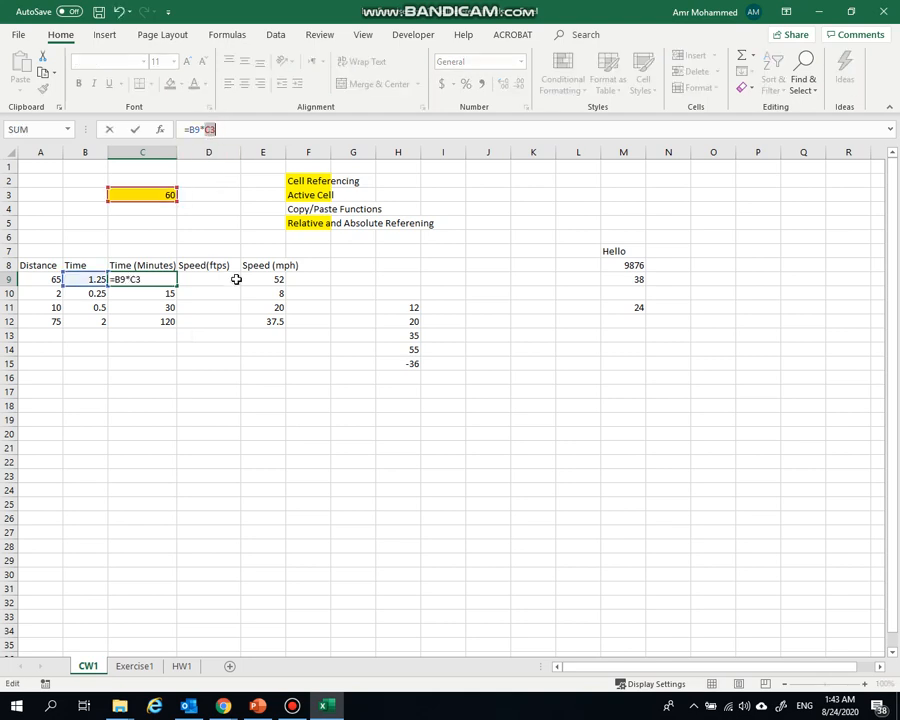
left_click(258, 419)
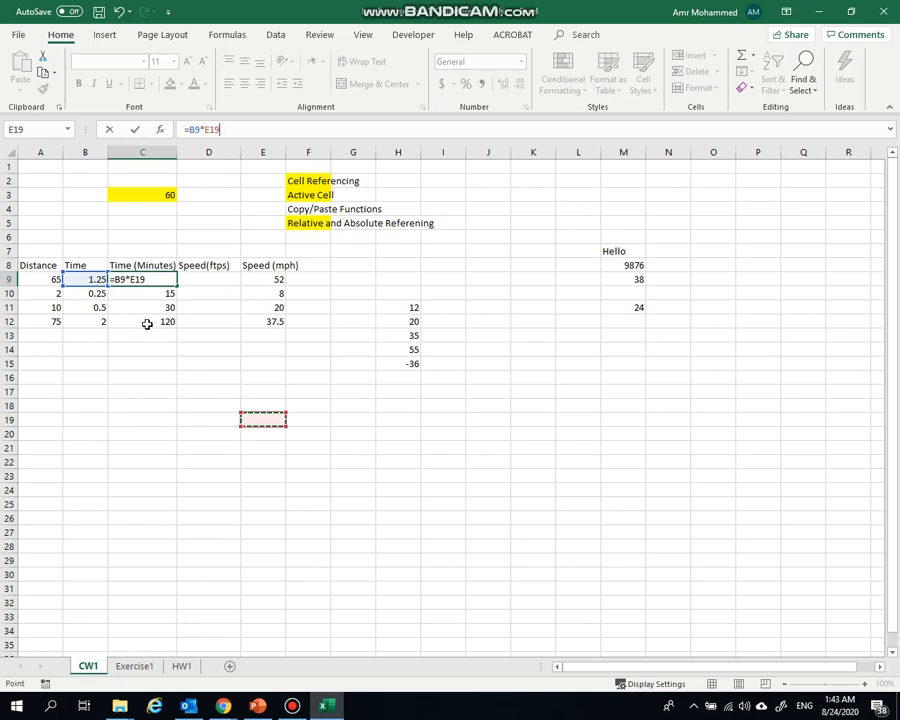
key("Escape")
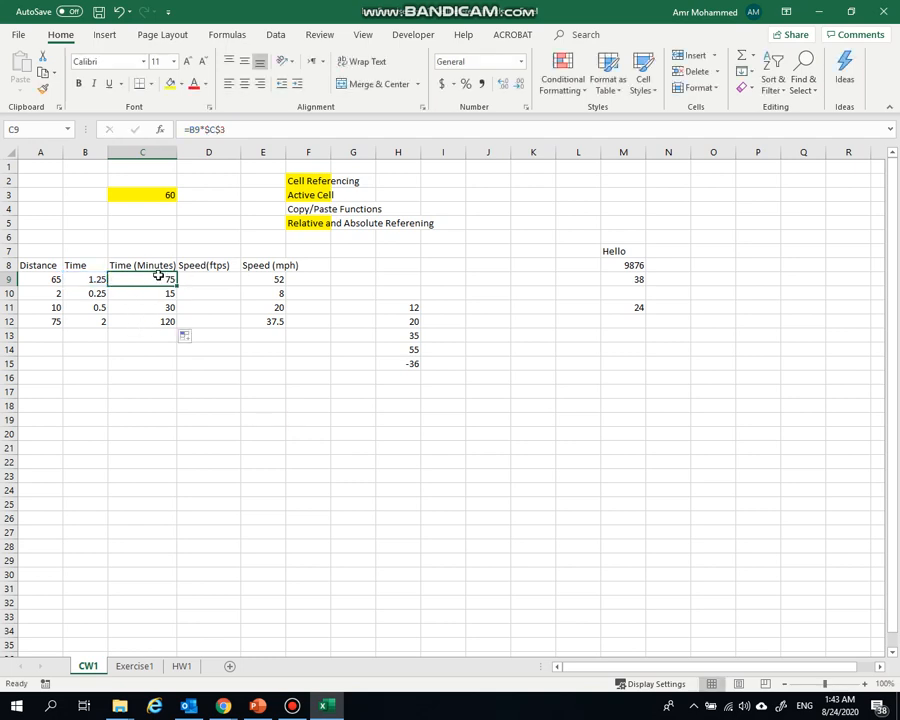
Switch the absolute reference in the C9 formula to a relative one, making it =B9*C3, and reselect the cell.
left_click(215, 129)
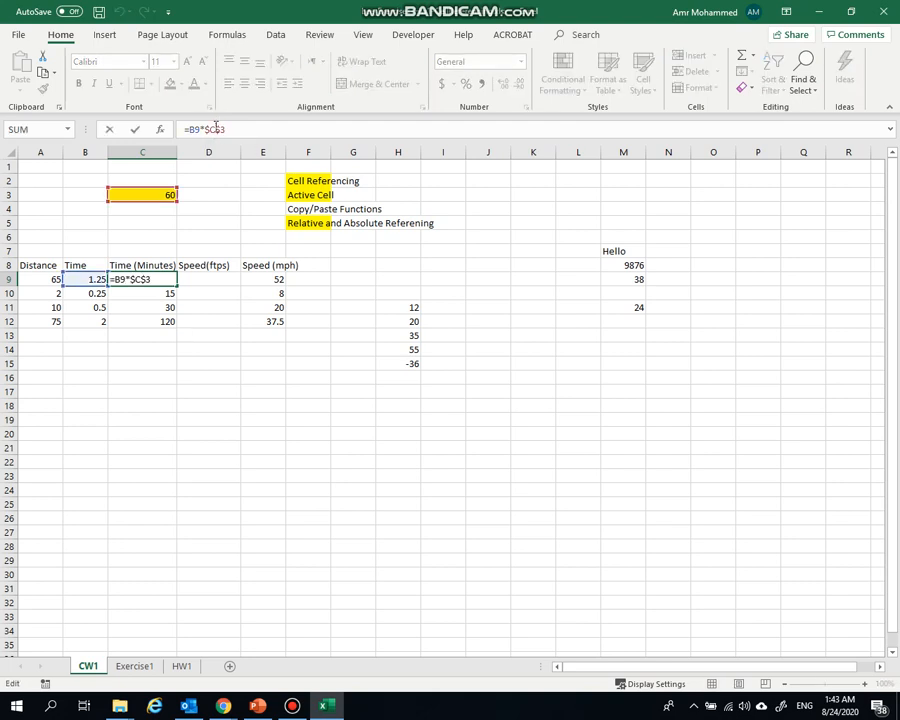
key("F4")
key("F4")
key("F4")
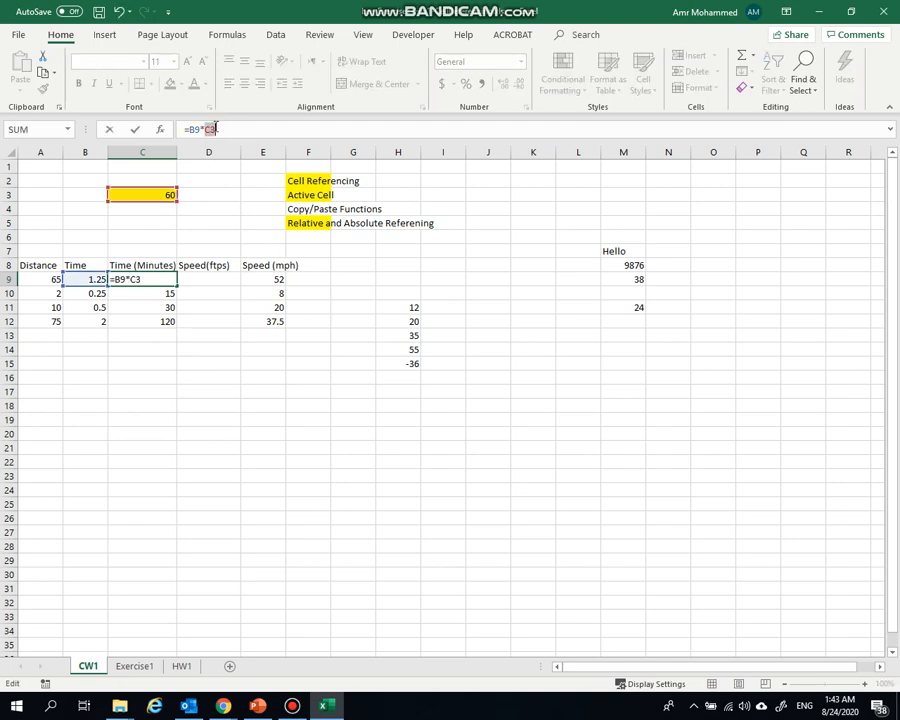
key("Return")
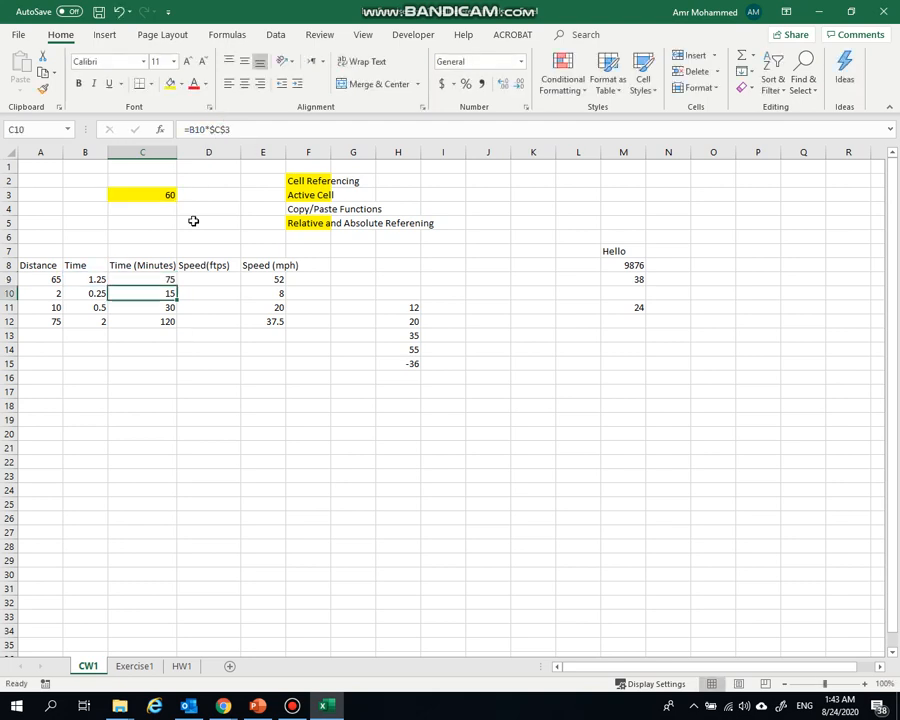
left_click(124, 281)
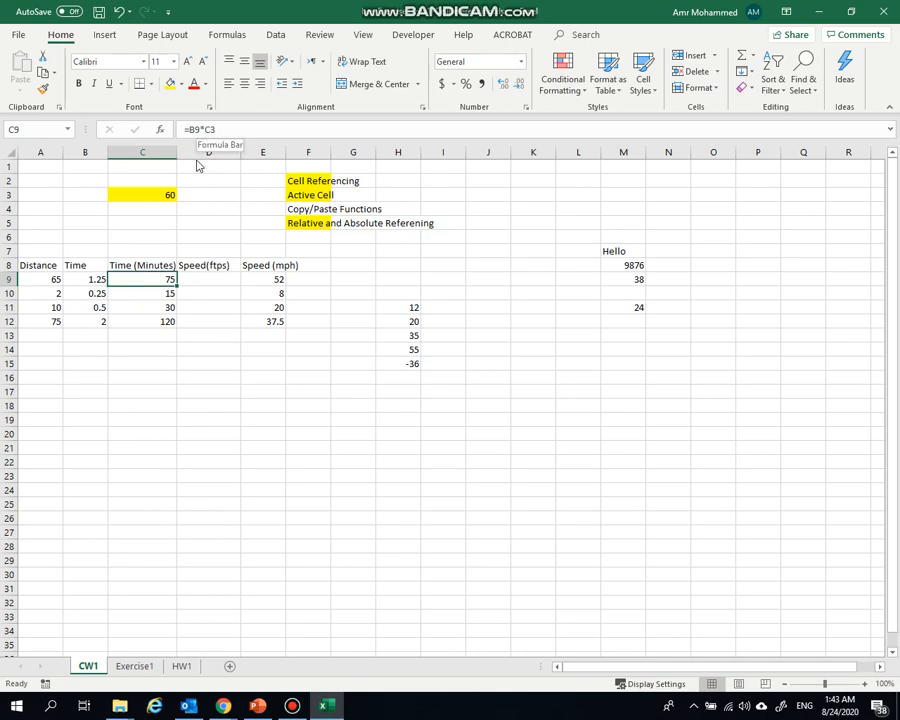